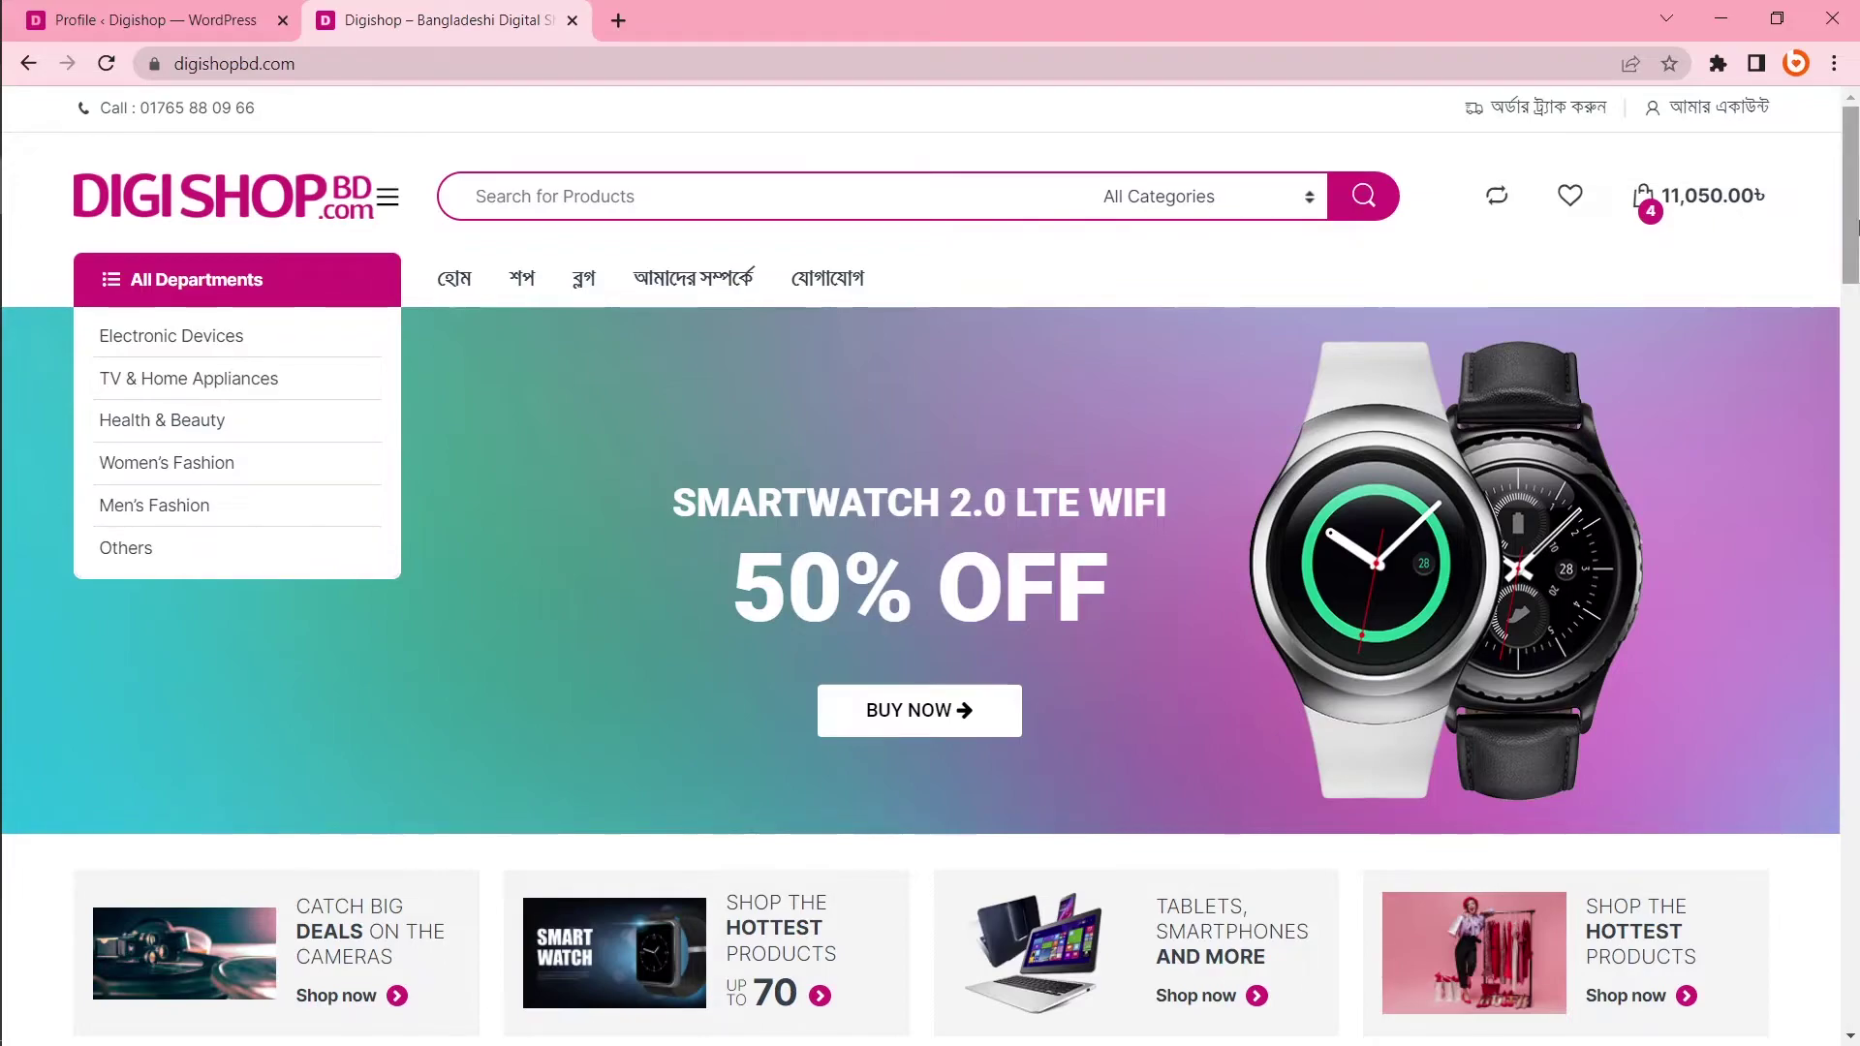
{"action": "left_click_drag", "start_coordinate": [1858, 225], "coordinate": [1857, 184]}
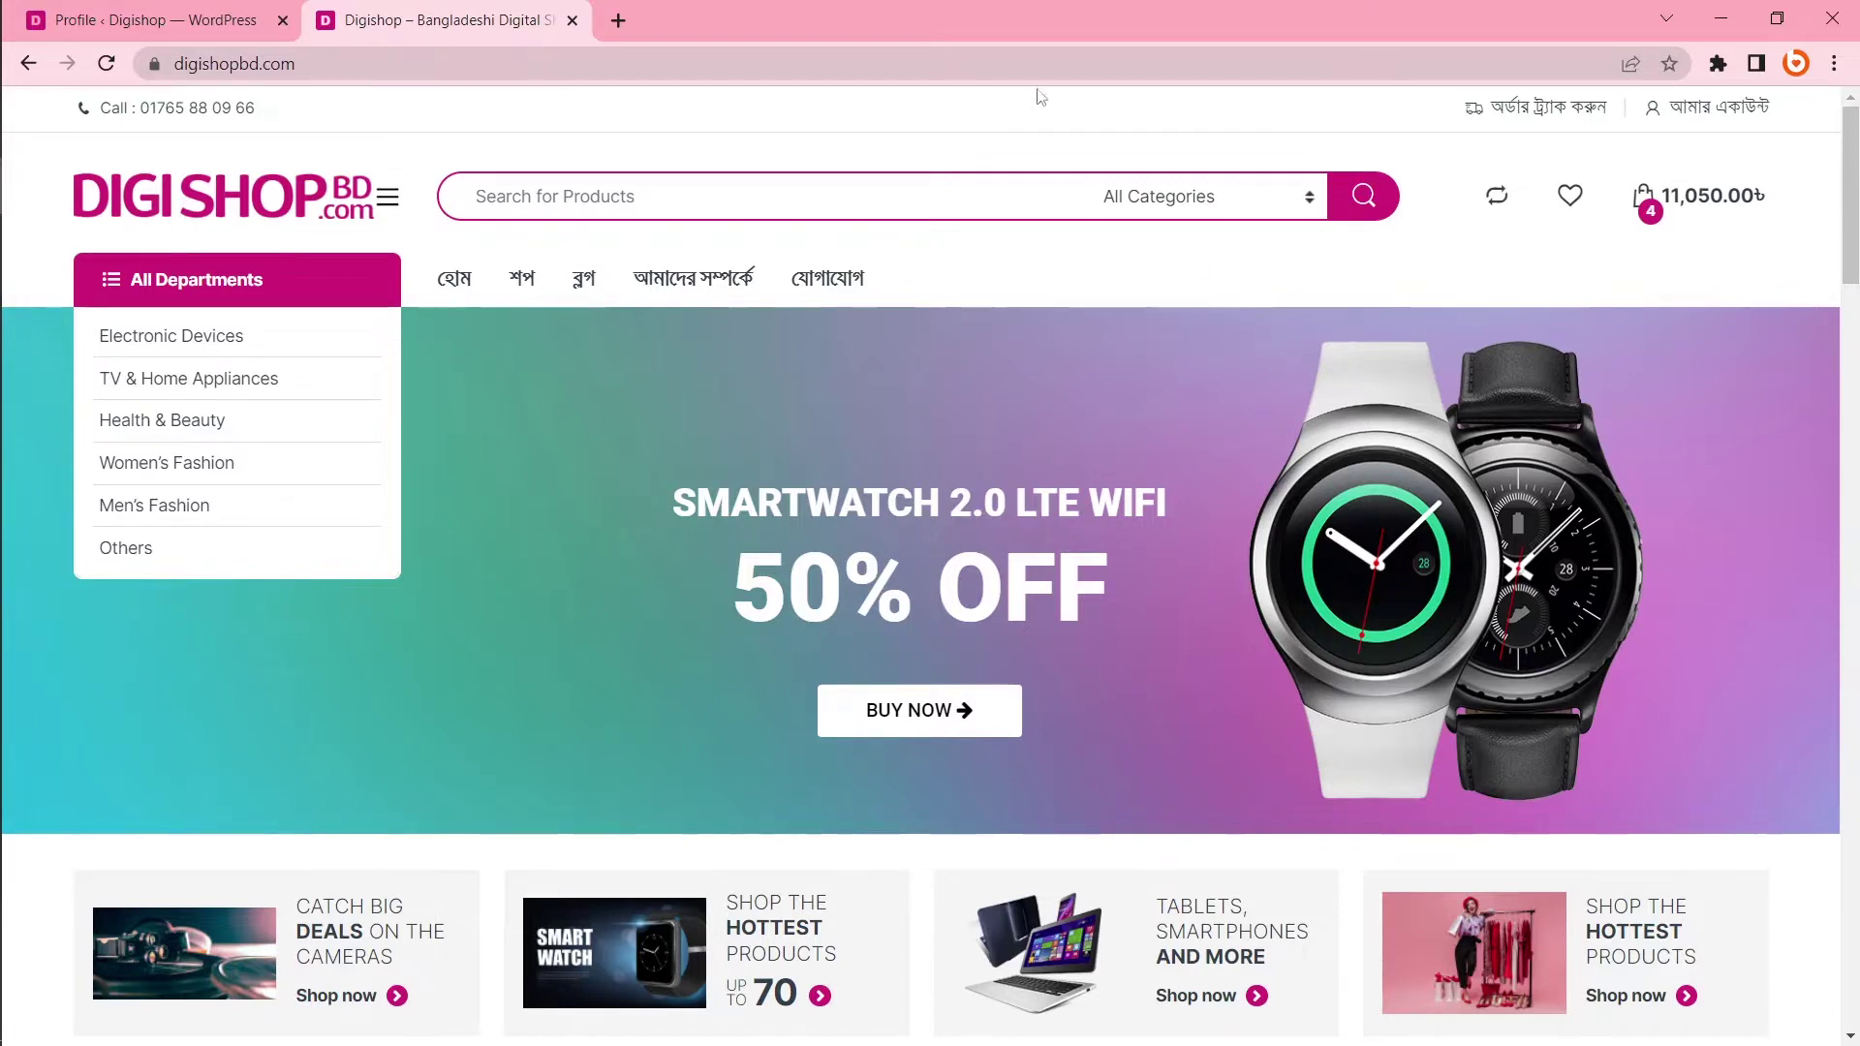
{"action": "left_click", "coordinate": [978, 64]}
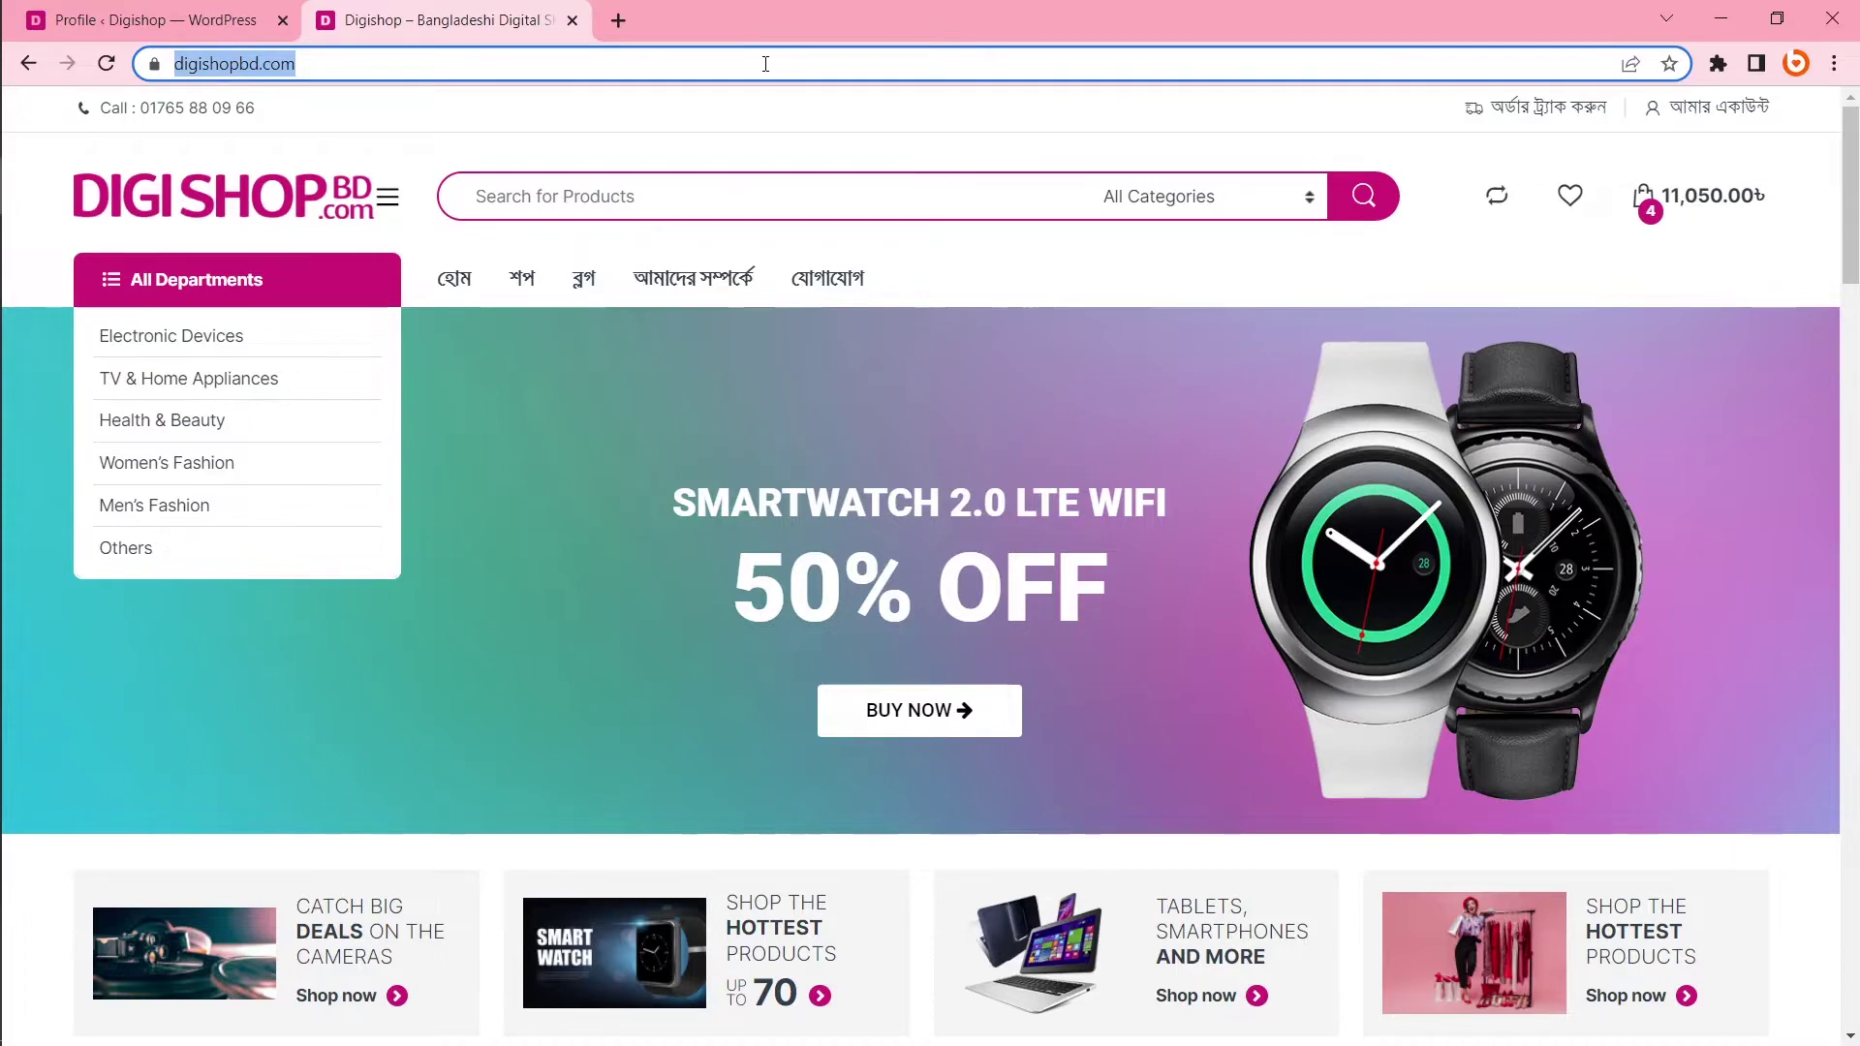
{"action": "key", "text": "ctrl+t"}
{"action": "type", "text": "https://www.digishopbd.com/cpanel"}
{"action": "key", "text": "Return"}
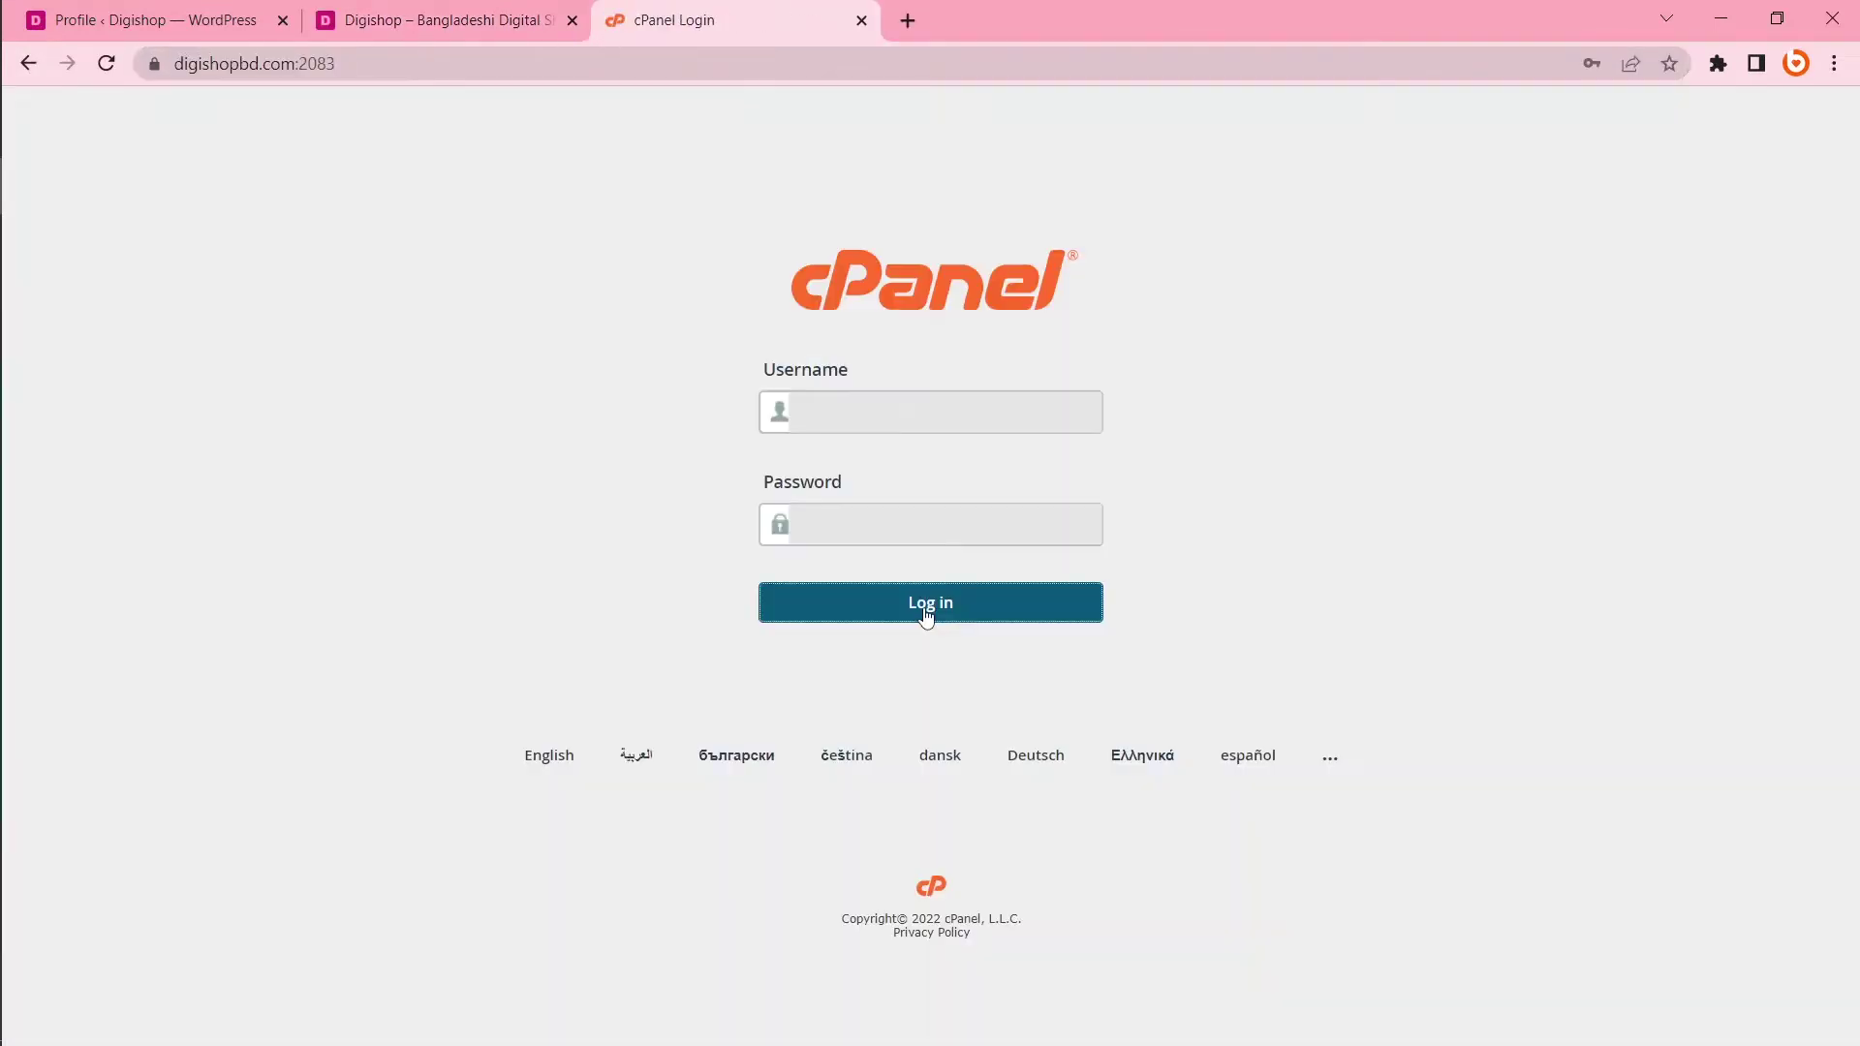
Step: Log in to the digishop hosting account to reach the cPanel dashboard
{"action": "left_click", "coordinate": [923, 608]}
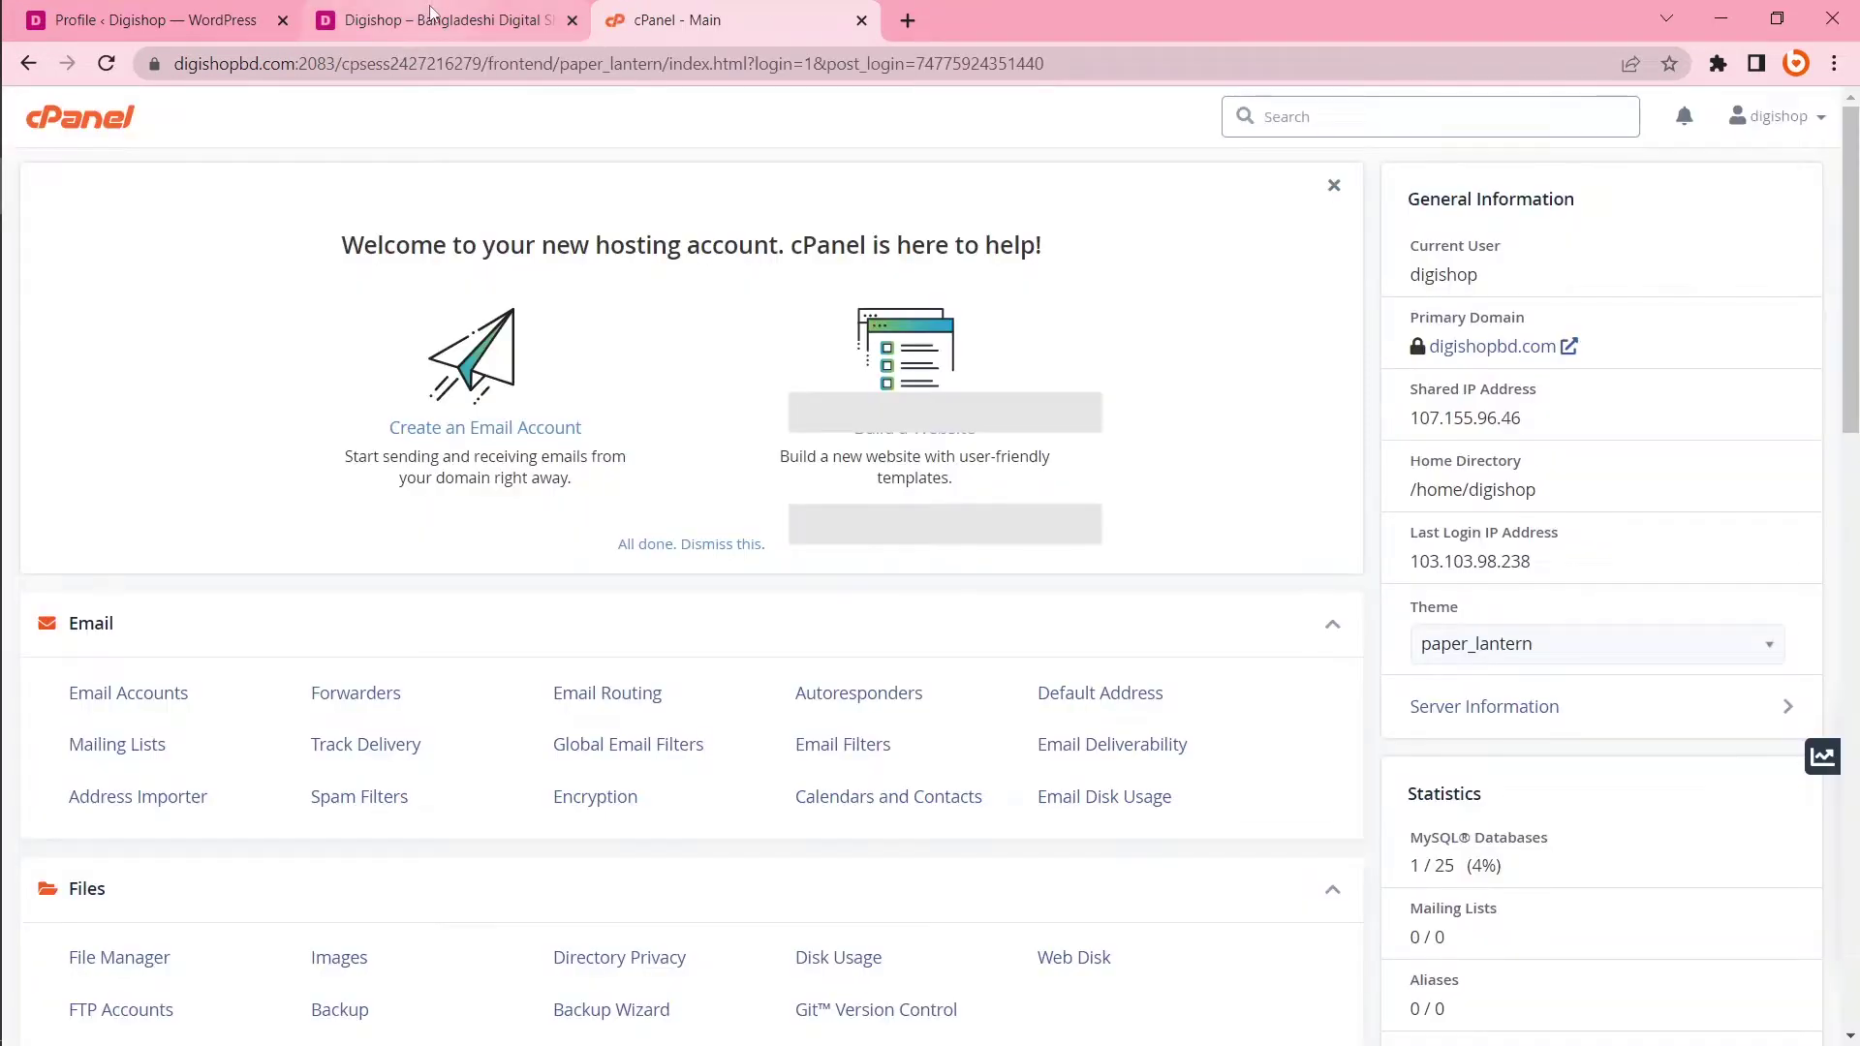
{"action": "left_click", "coordinate": [431, 11]}
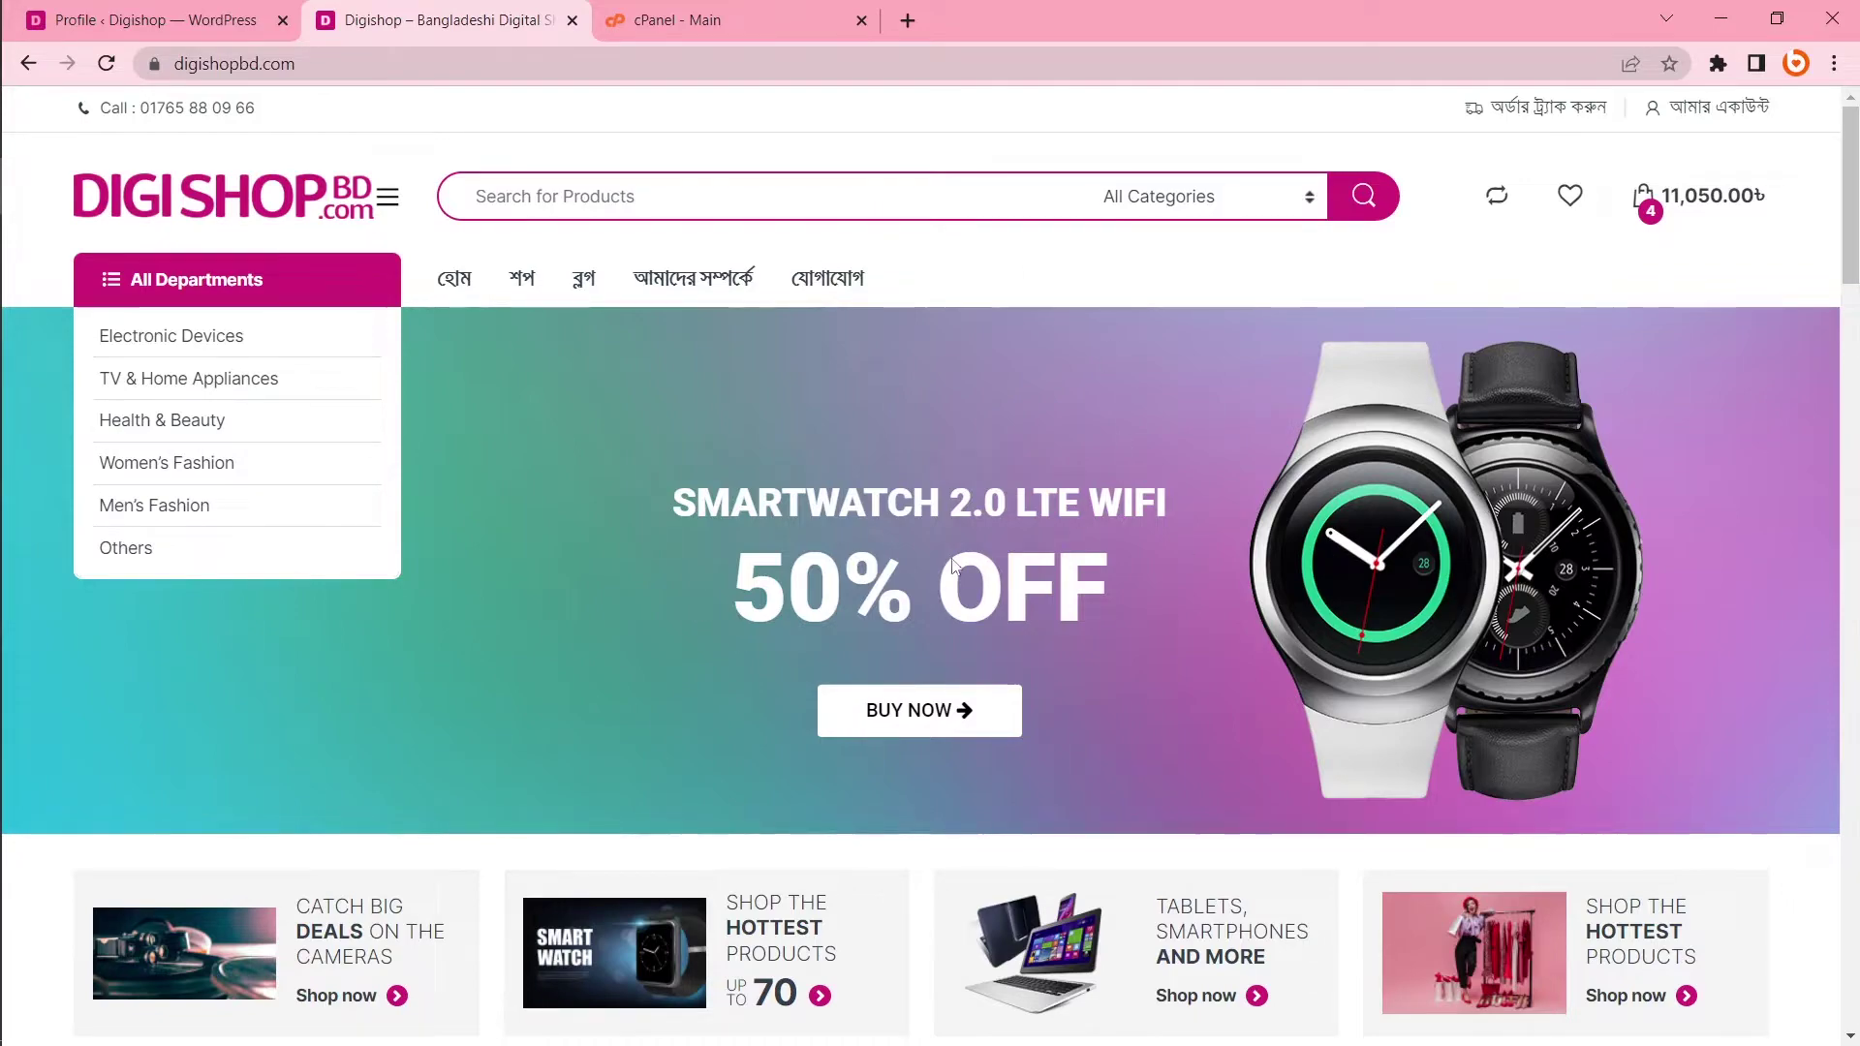
{"action": "left_click_drag", "start_coordinate": [1851, 165], "coordinate": [1258, 523]}
{"action": "left_click", "coordinate": [787, 16]}
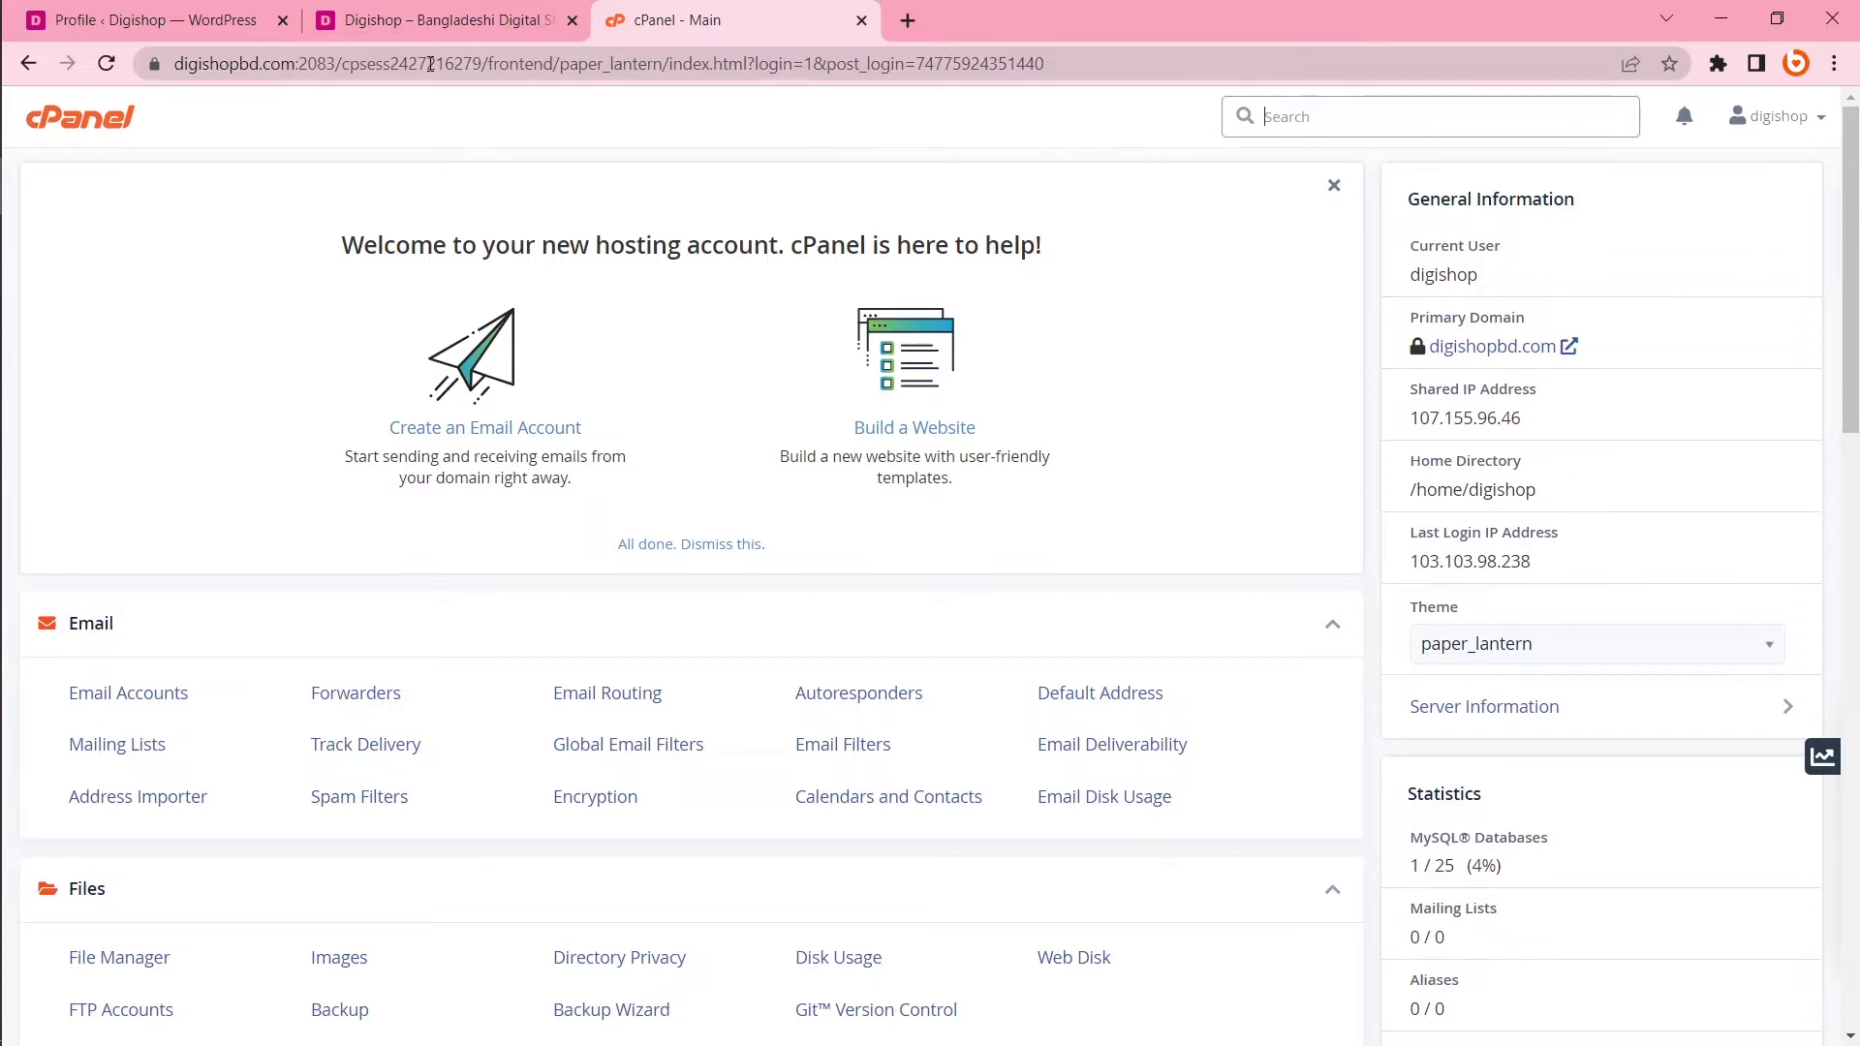
{"action": "left_click", "coordinate": [448, 20]}
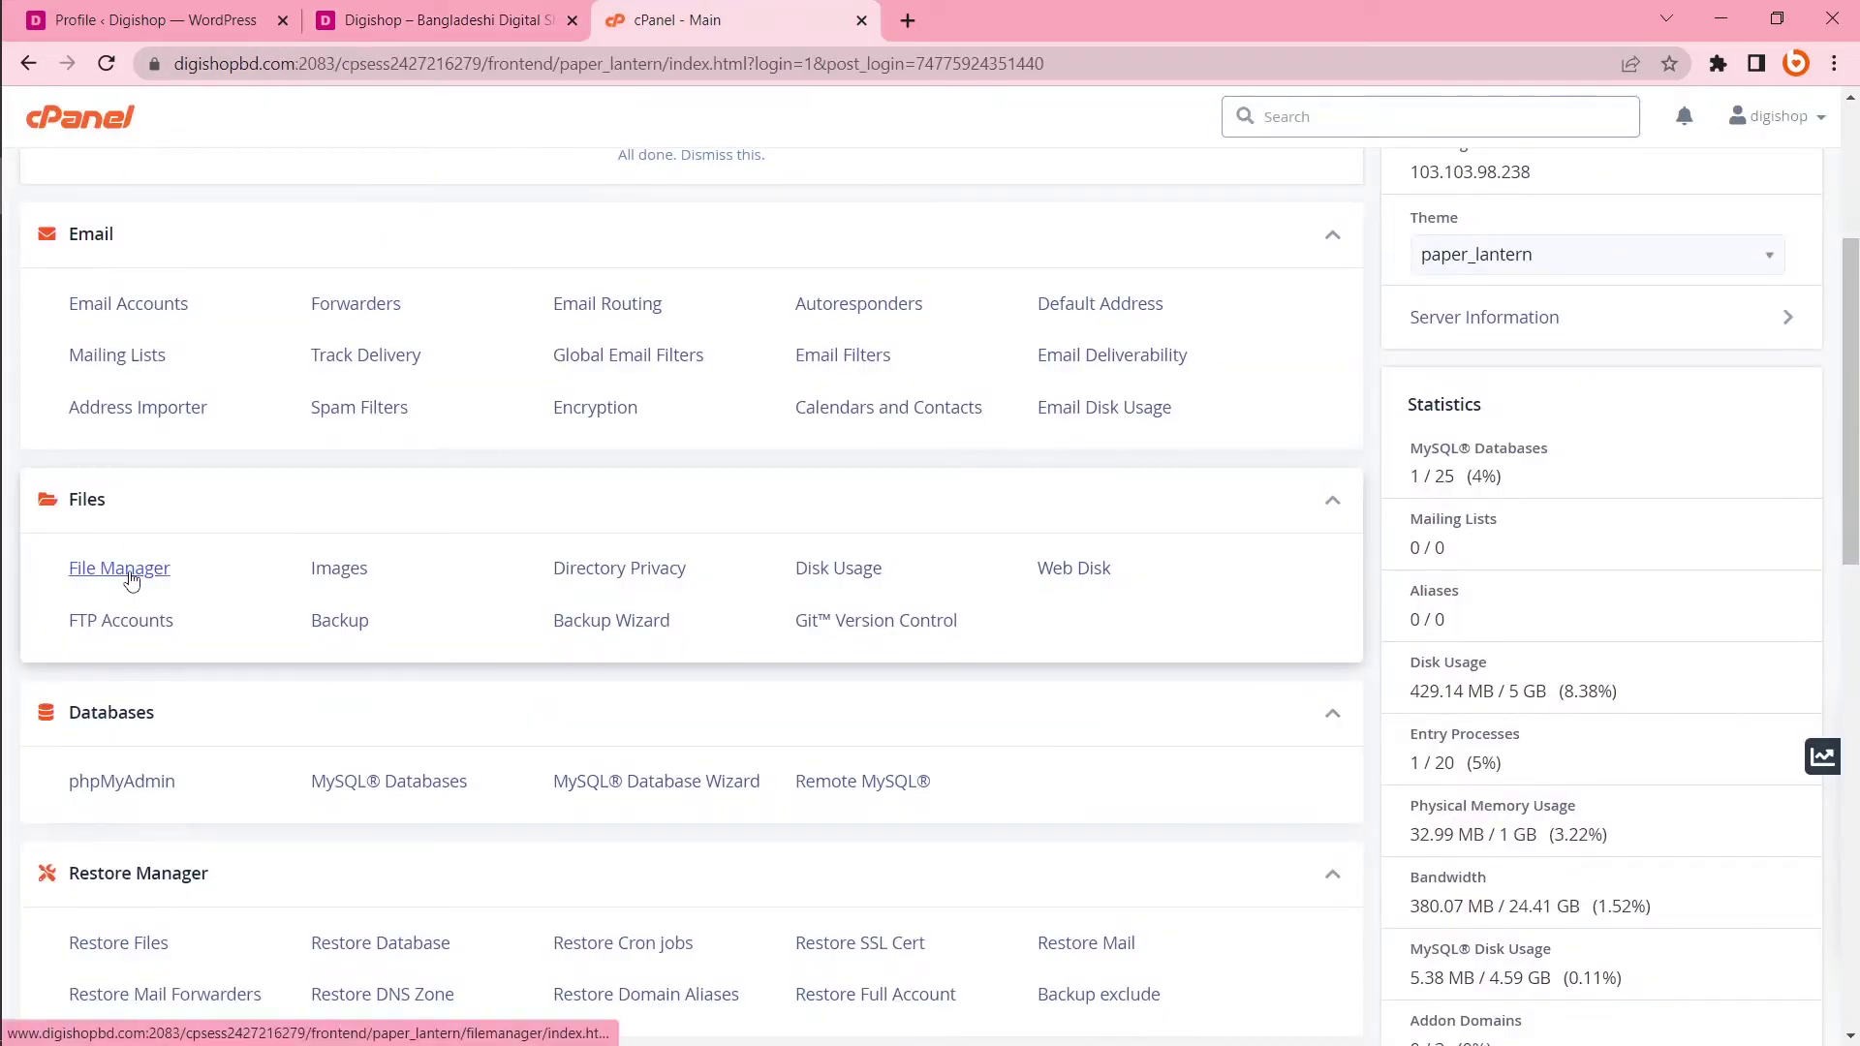
Step: Launch File Manager in its own tab and open the public_html folder
{"action": "left_click", "coordinate": [131, 579]}
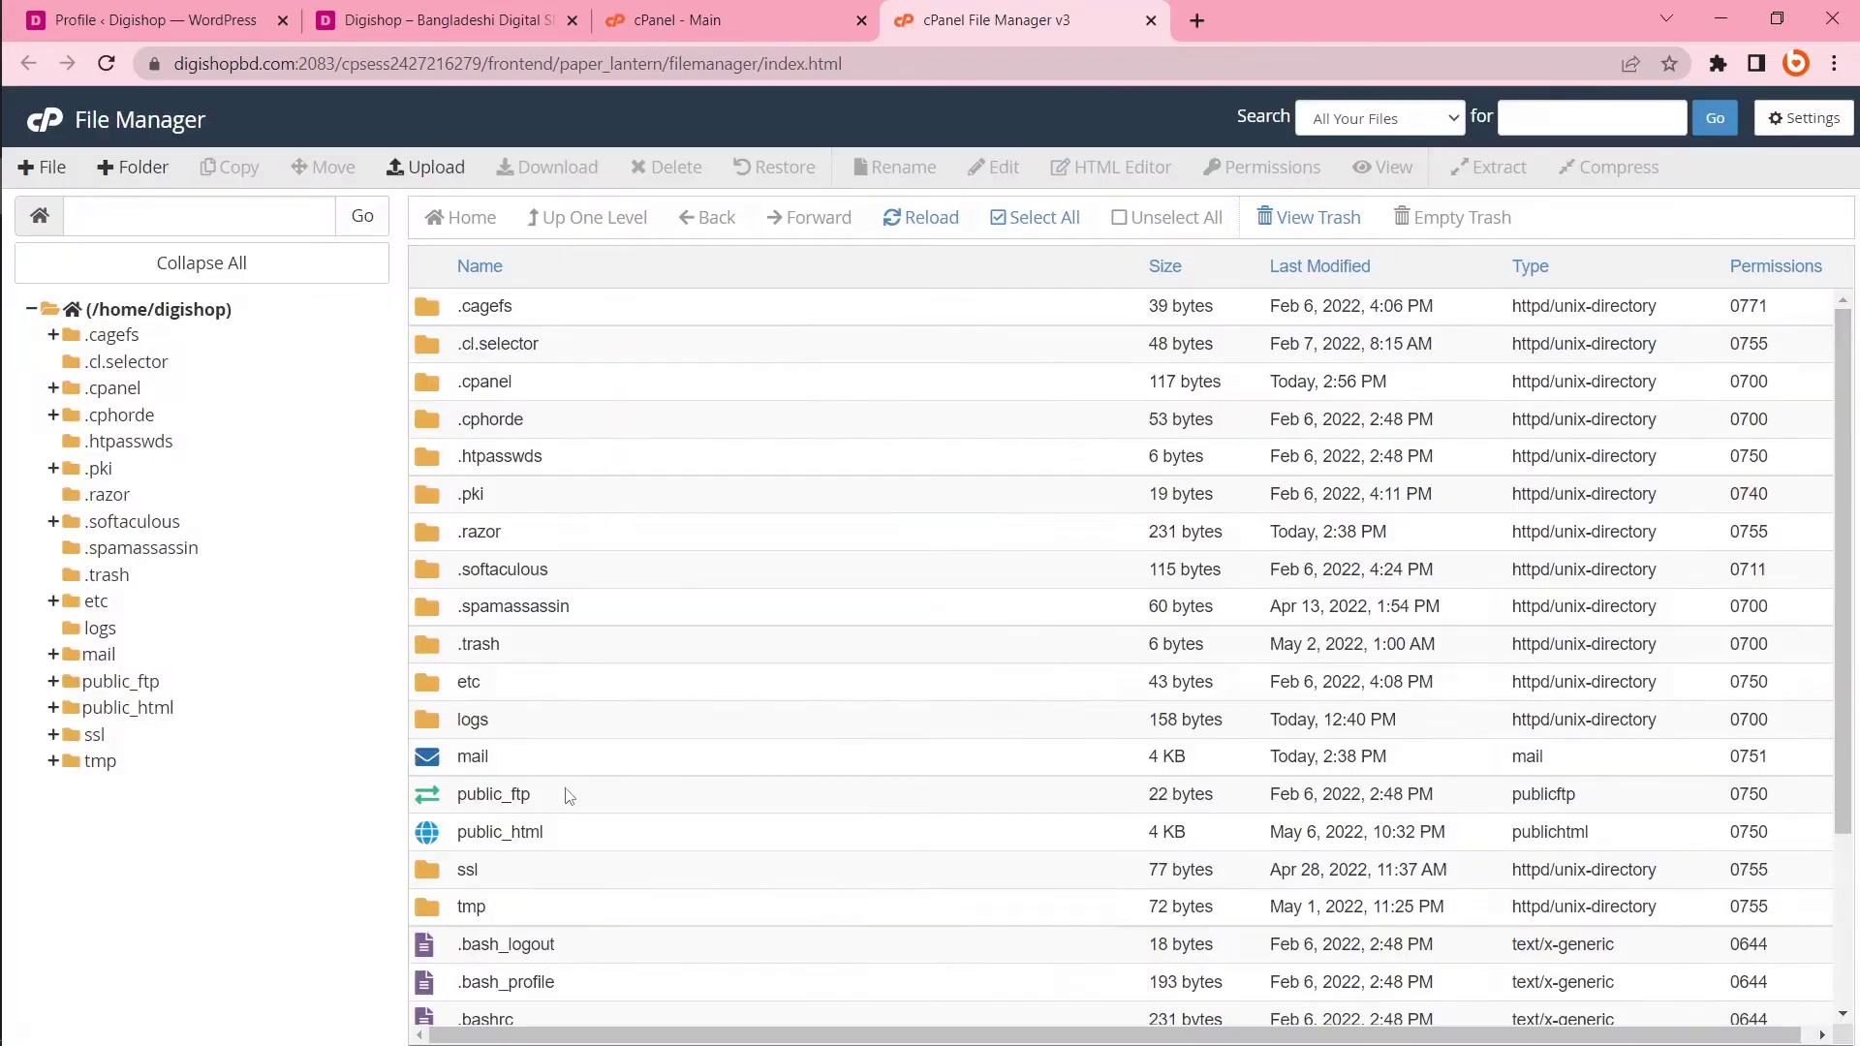
{"action": "left_click", "coordinate": [448, 19]}
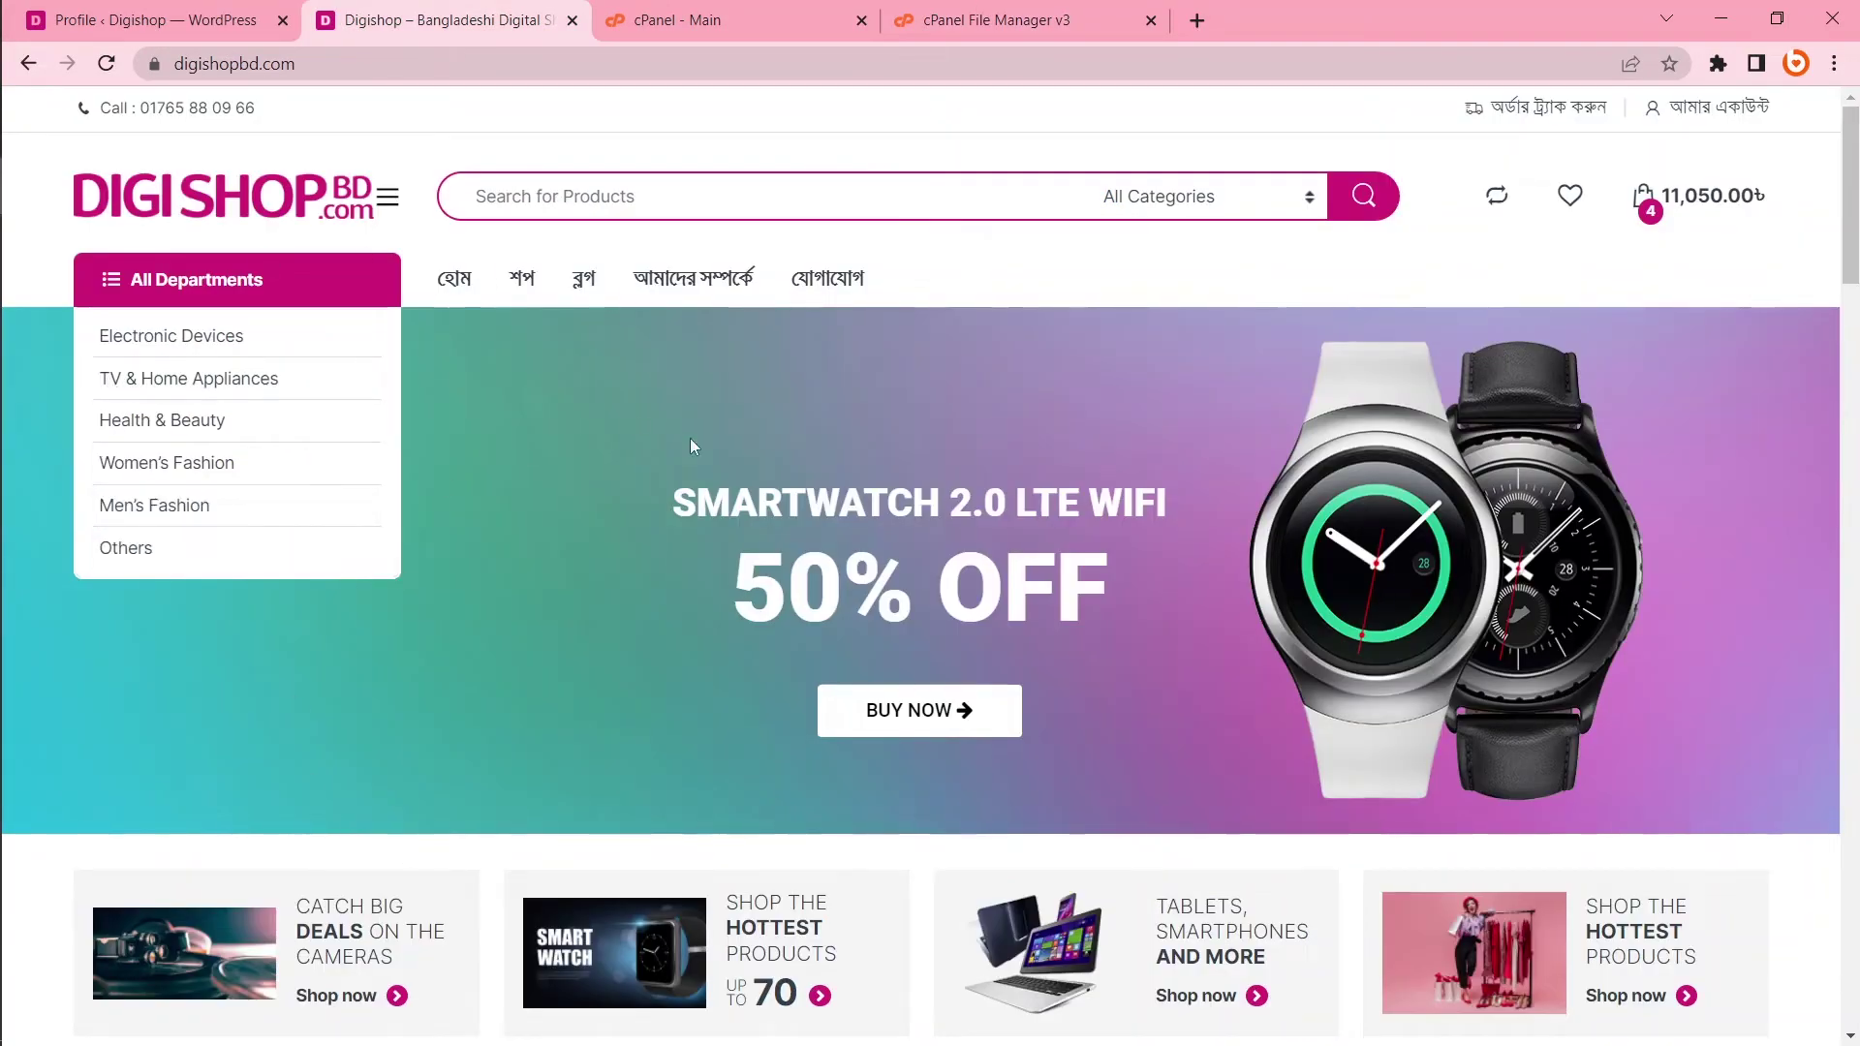
{"action": "left_click", "coordinate": [993, 20]}
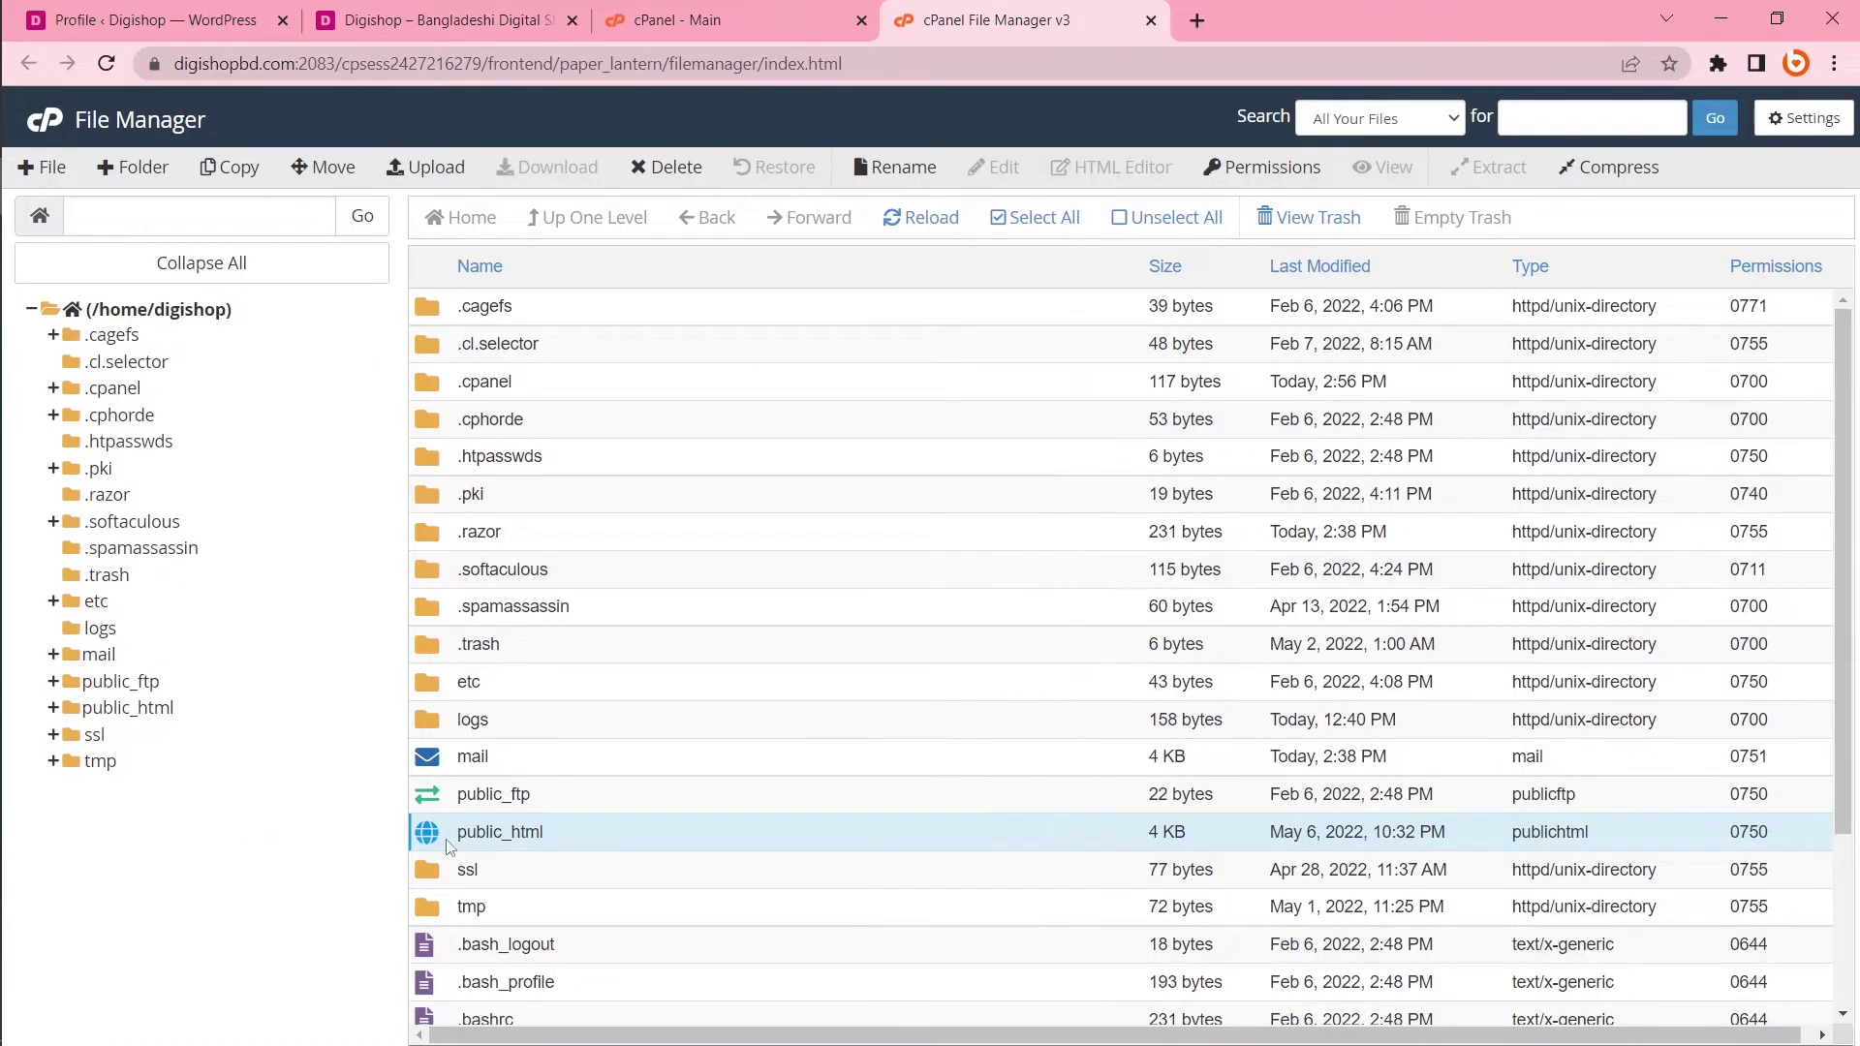
{"action": "double_click", "coordinate": [432, 839]}
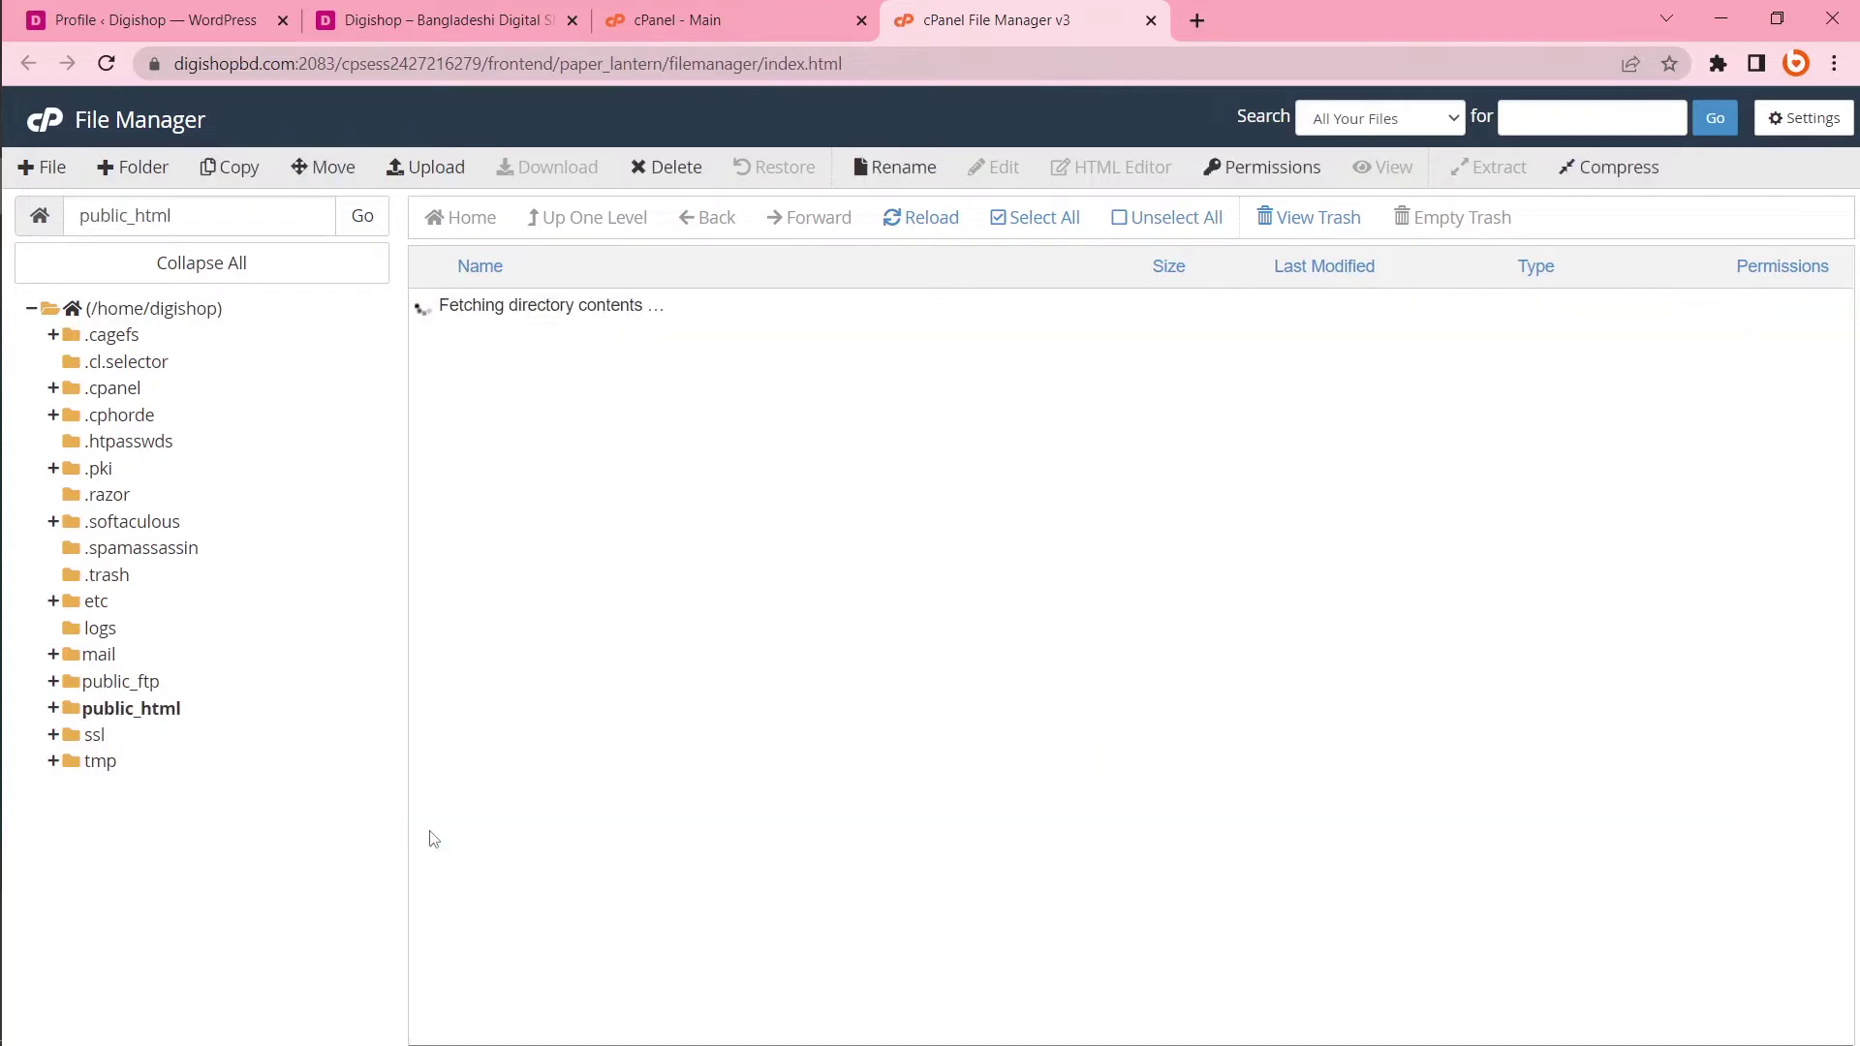
{"action": "left_click_drag", "start_coordinate": [1845, 665], "coordinate": [1856, 772]}
{"action": "scroll", "coordinate": [1855, 773], "scroll_direction": "up", "scroll_amount": 3}
{"action": "left_click", "coordinate": [426, 20]}
{"action": "key", "text": "ctrl+4"}
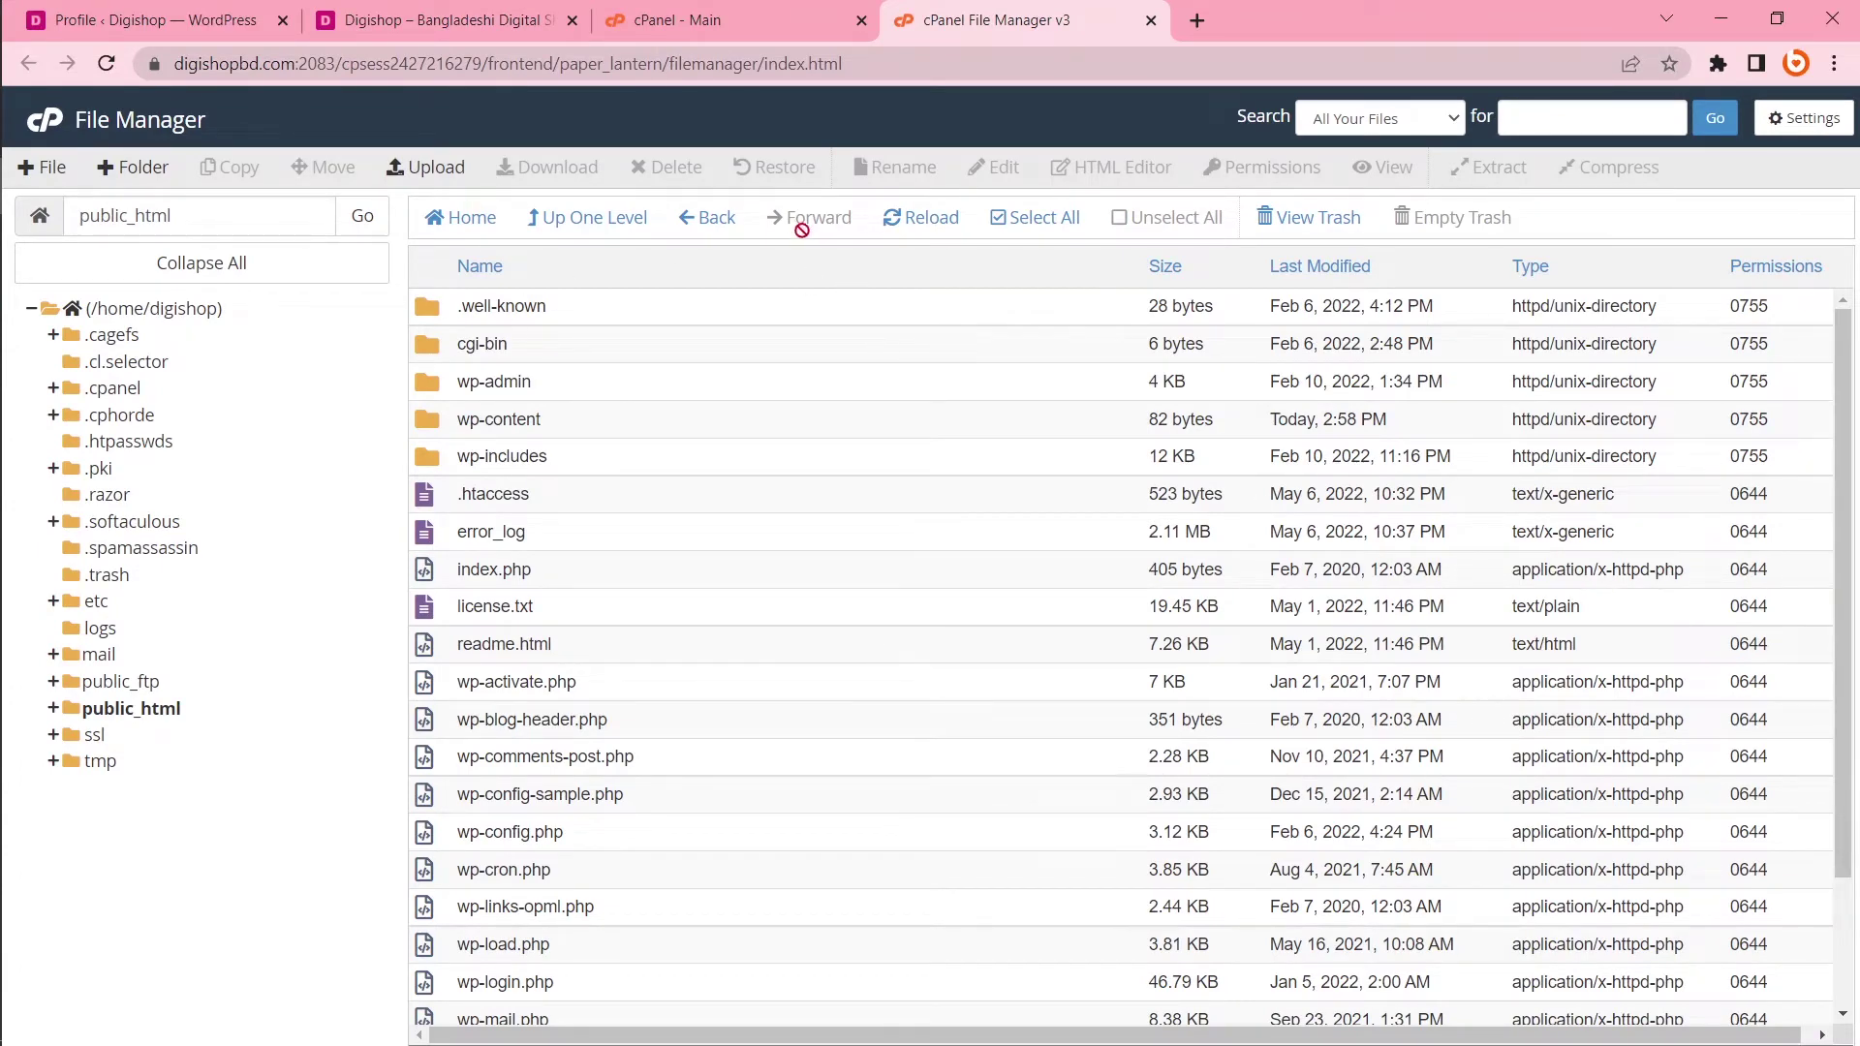
Step: Compress every item in public_html into a Zip archive
{"action": "left_click", "coordinate": [1039, 219]}
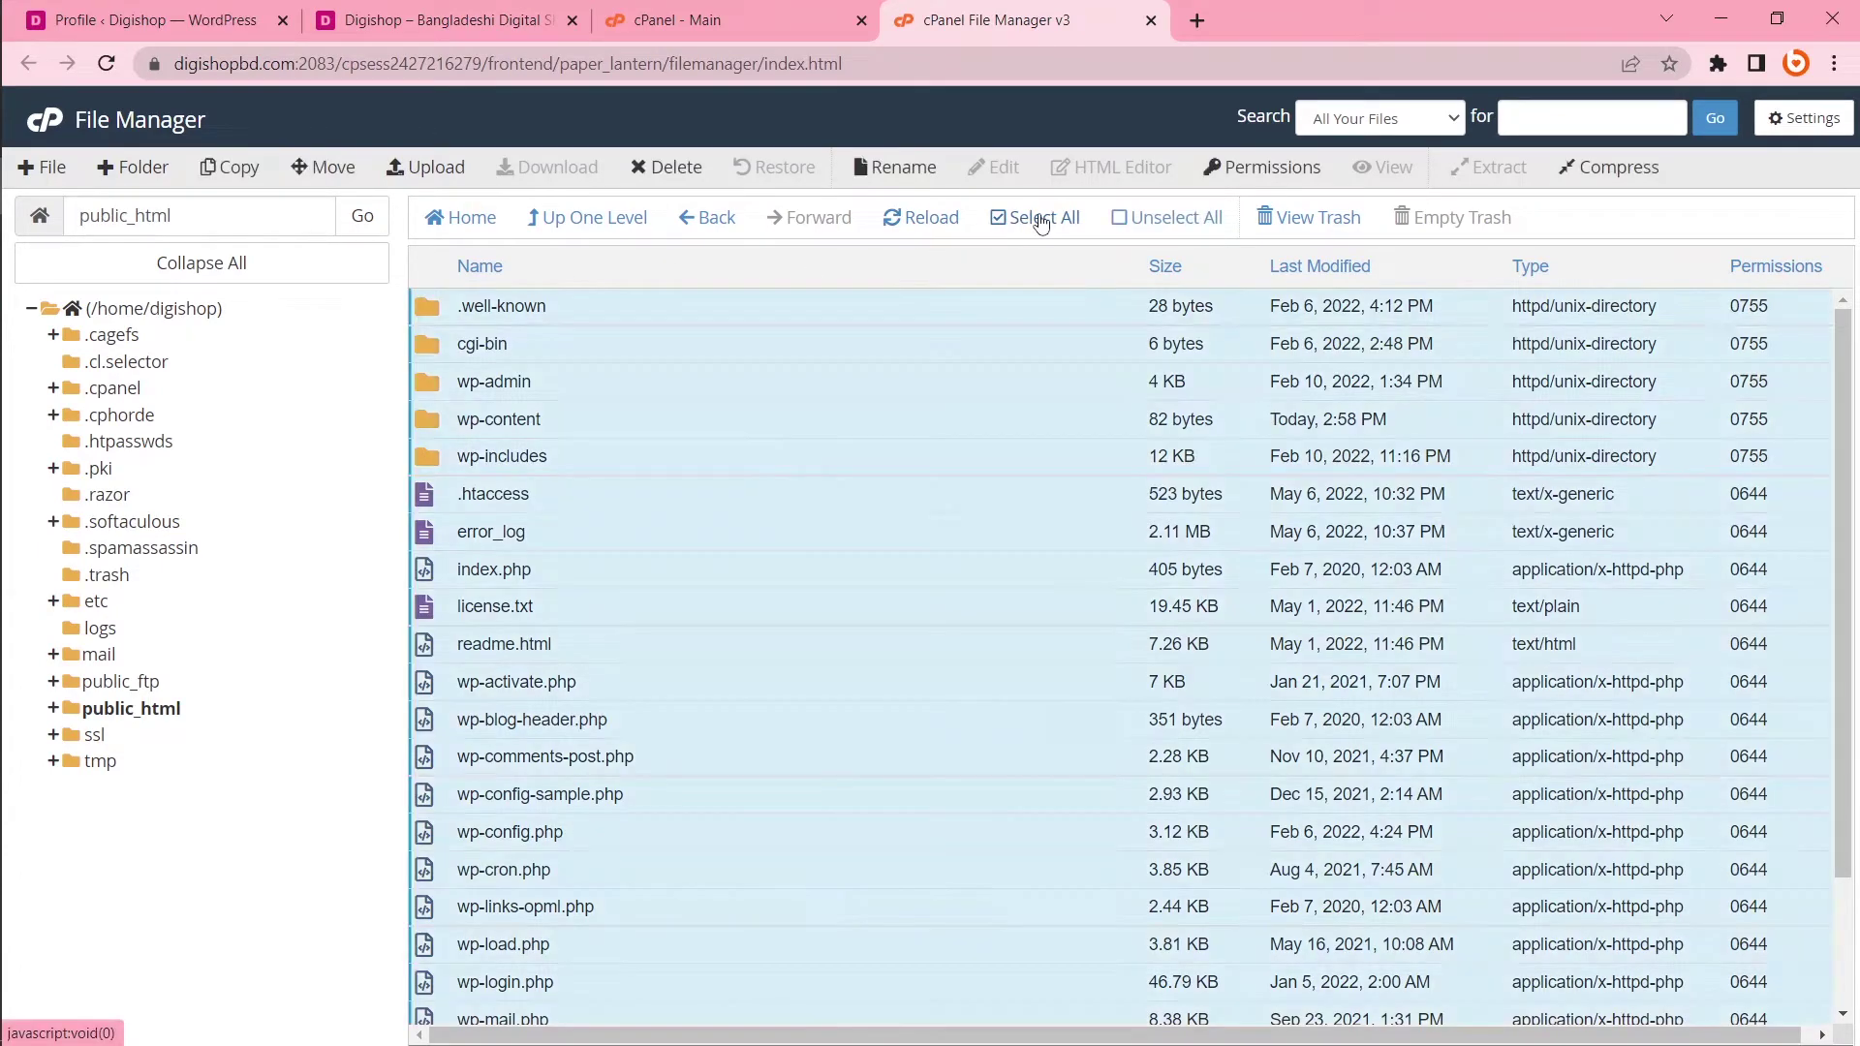
{"action": "left_click", "coordinate": [1613, 171]}
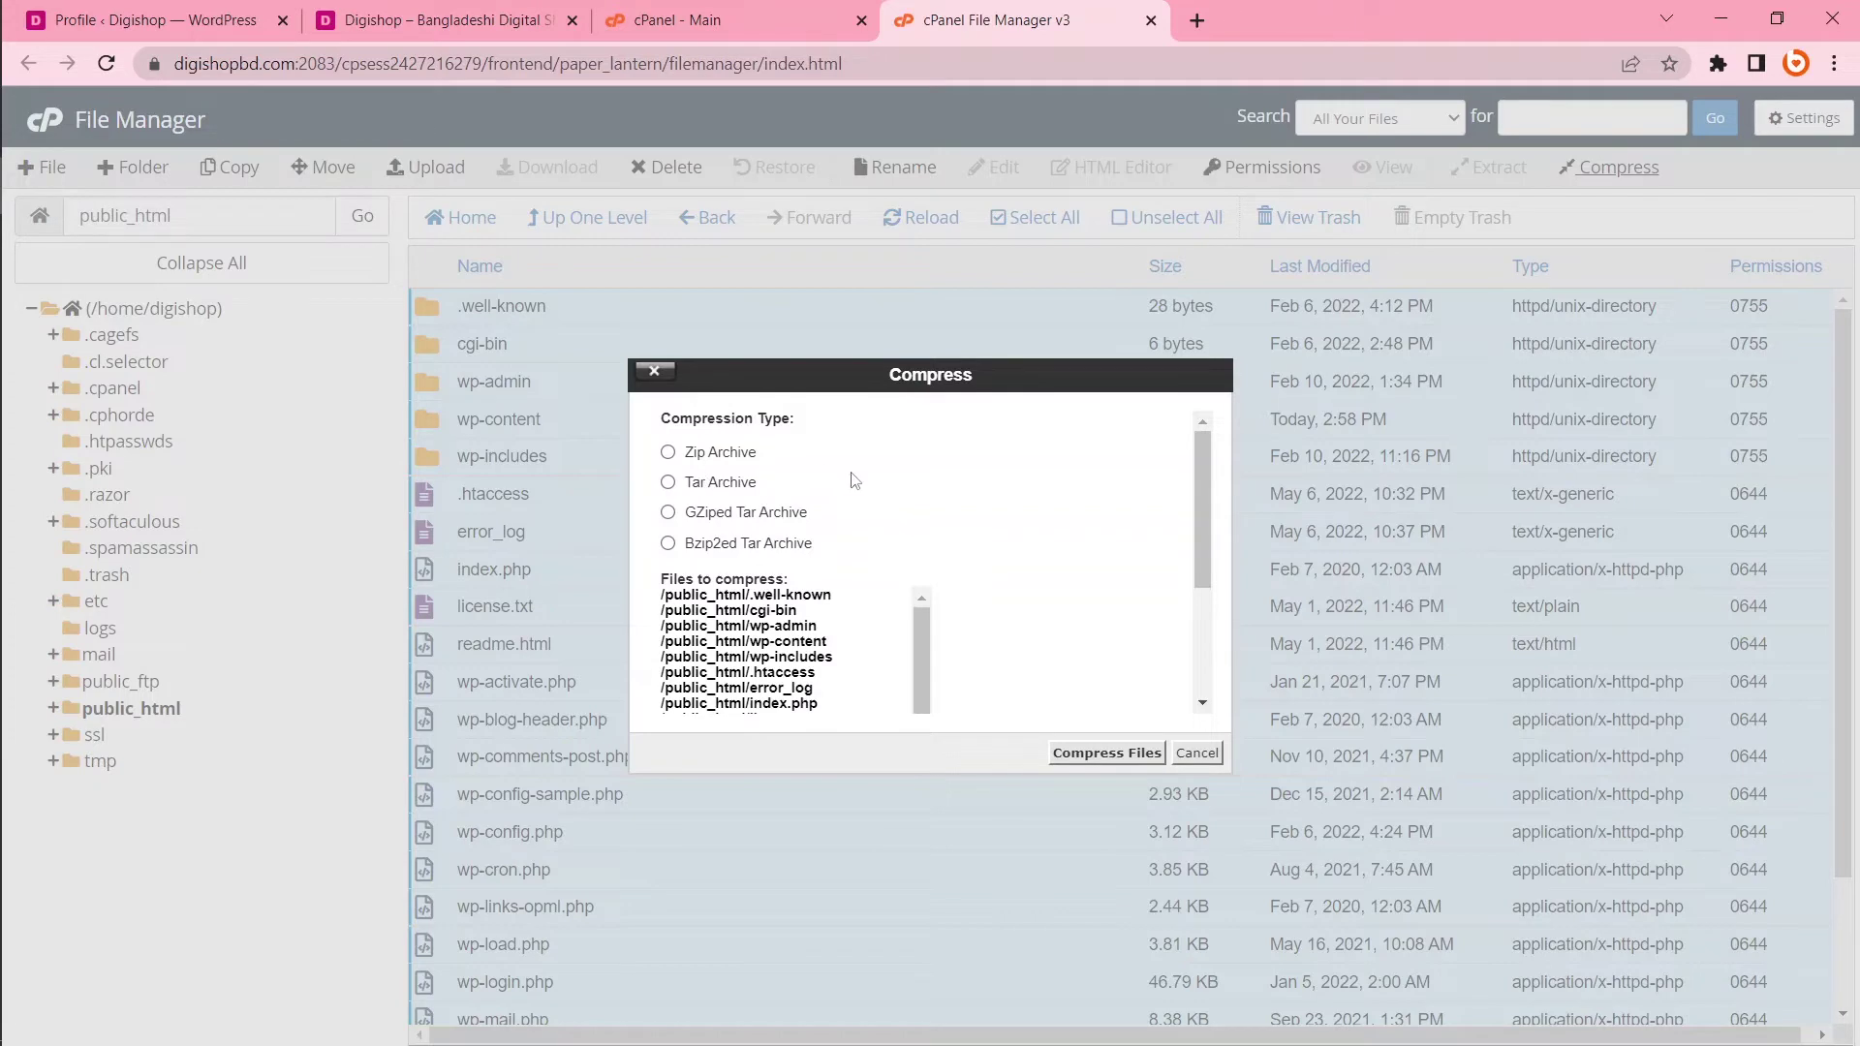
{"action": "left_click", "coordinate": [668, 453]}
{"action": "left_click", "coordinate": [1107, 755]}
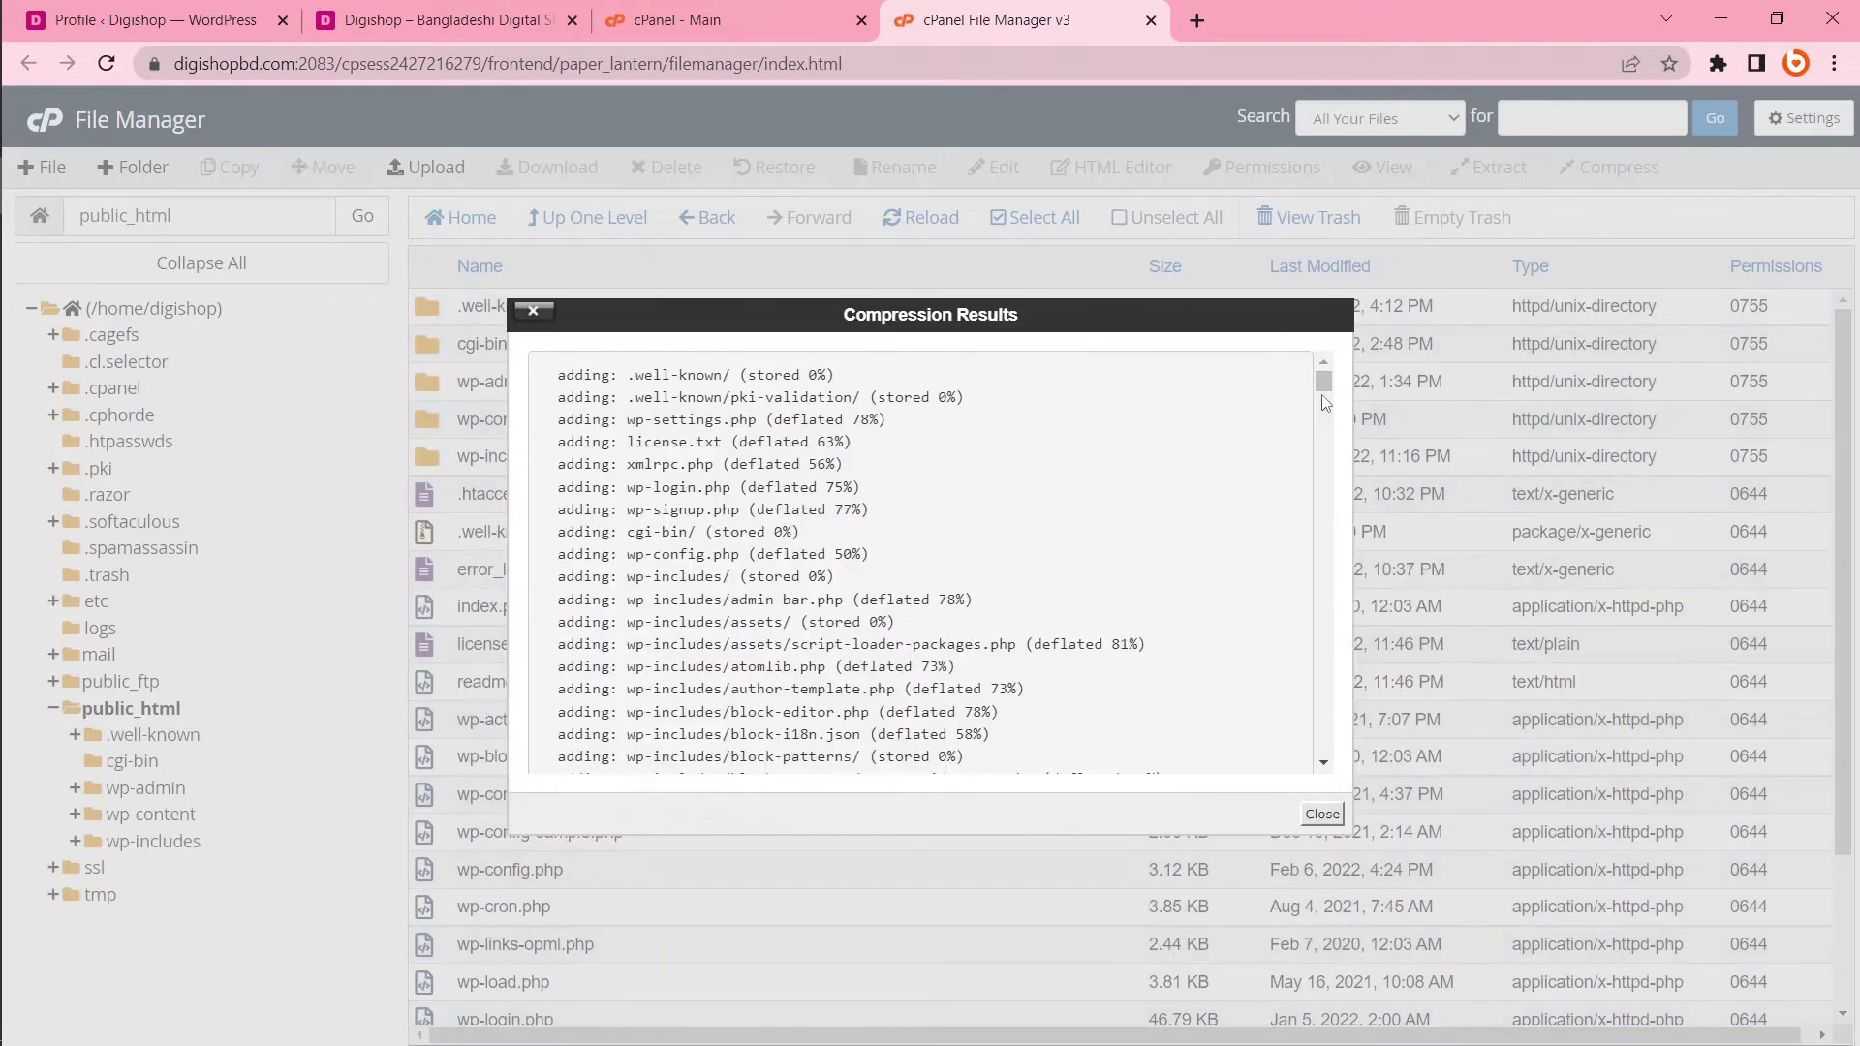
{"action": "left_click", "coordinate": [1320, 814]}
Step: Rename the new .well-known.zip archive to digishop.zip
{"action": "left_click", "coordinate": [508, 529]}
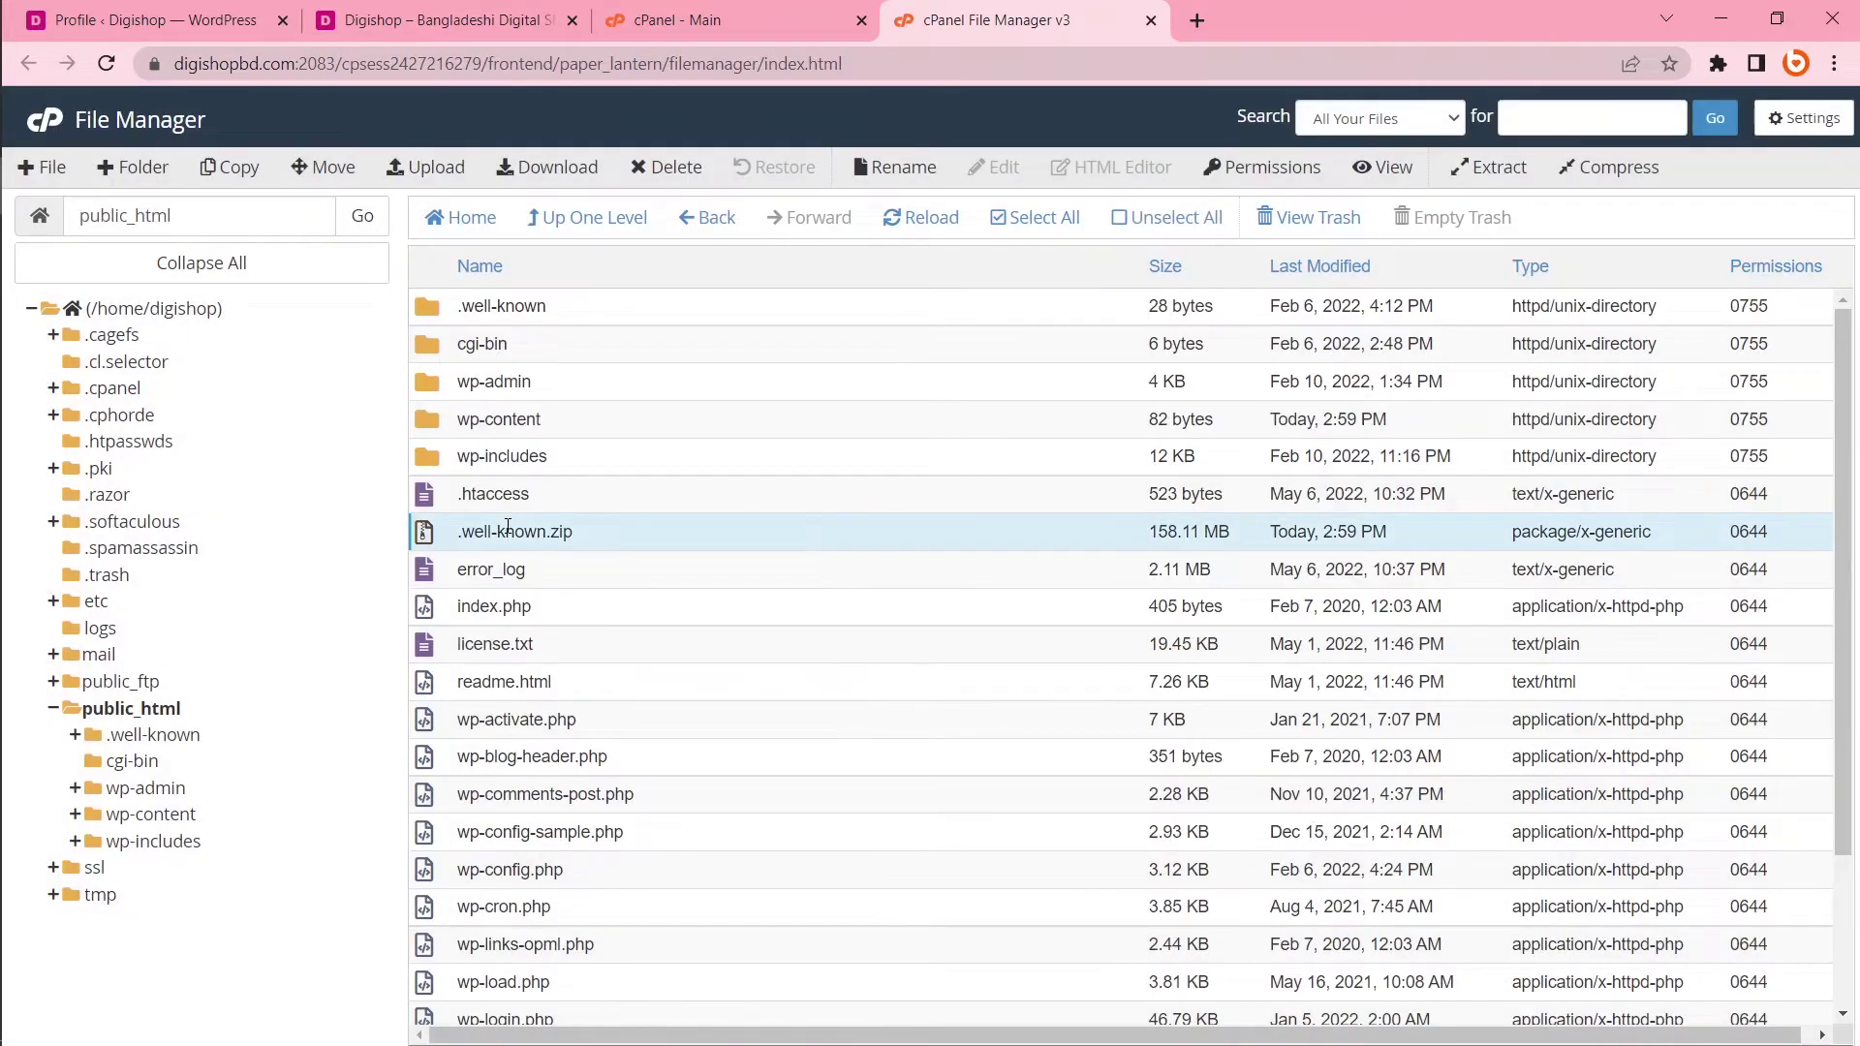
{"action": "right_click", "coordinate": [507, 528]}
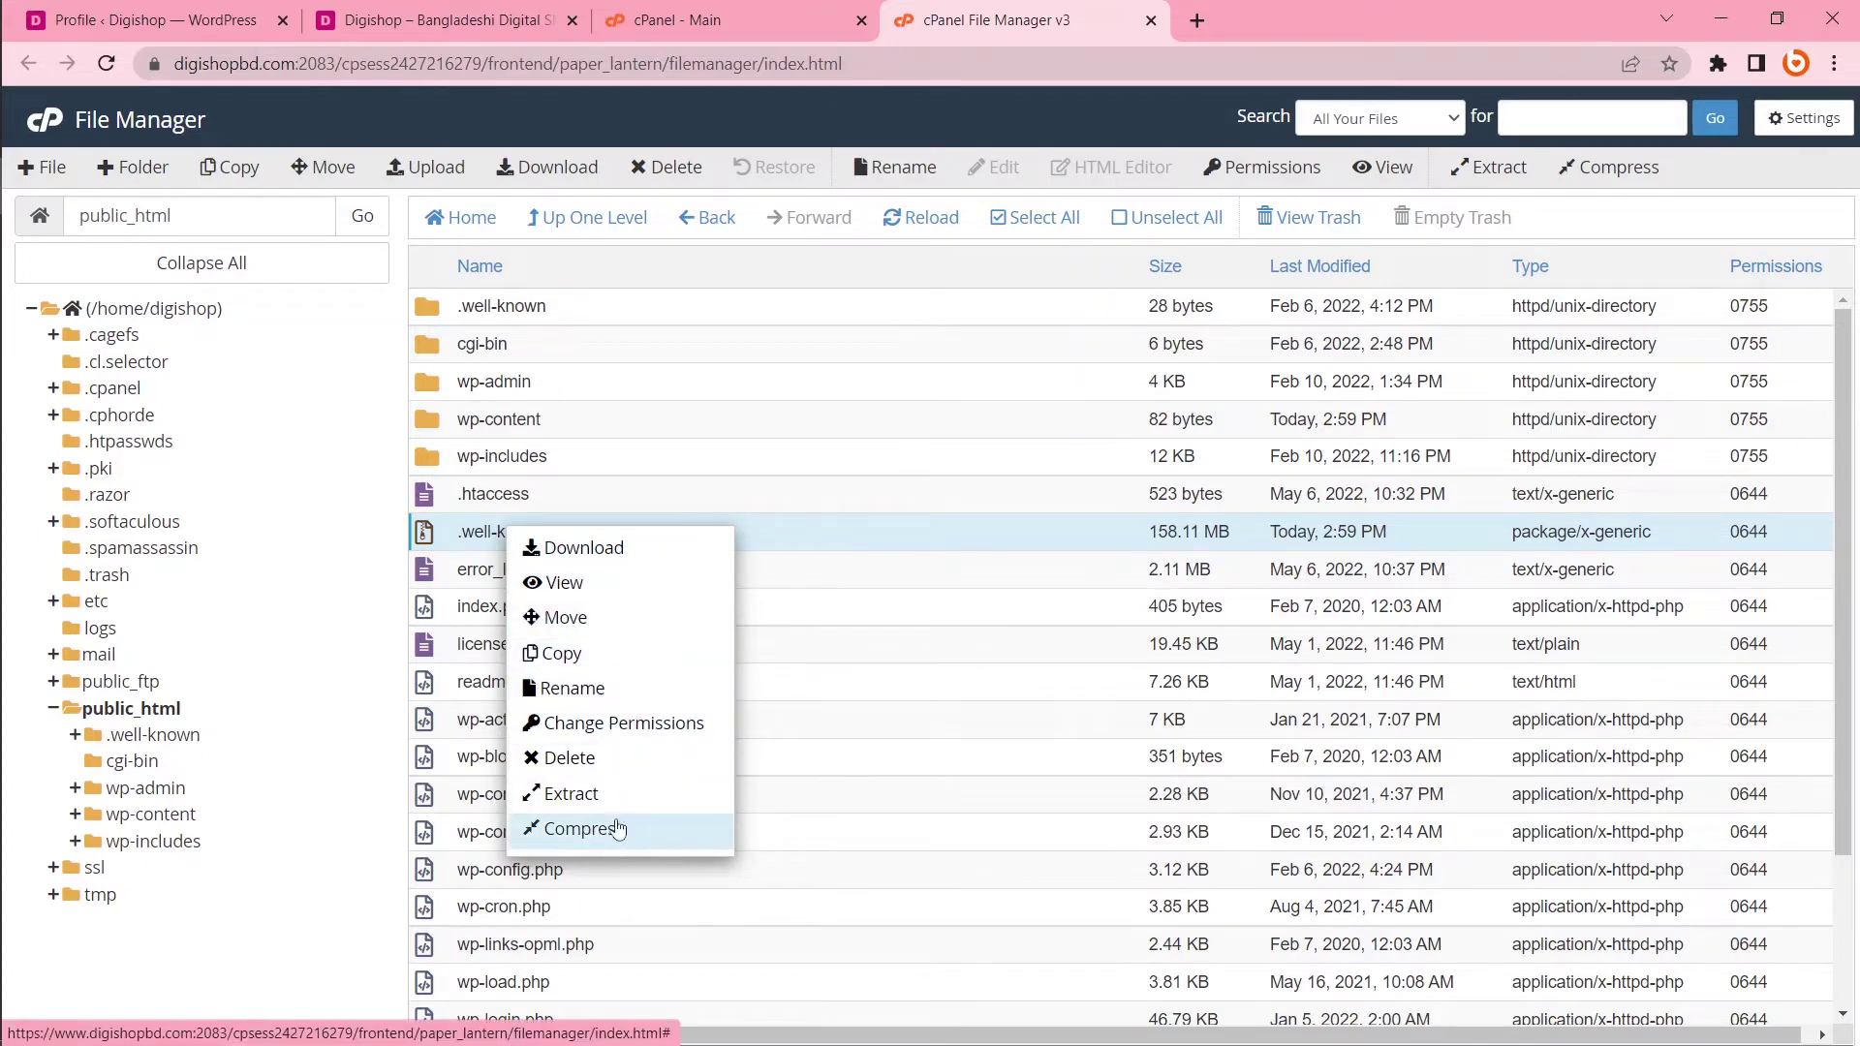
{"action": "left_click", "coordinate": [632, 690]}
{"action": "key", "text": "Left"}
{"action": "key", "text": "Left"}
{"action": "key", "text": "Left"}
{"action": "key", "text": "Left"}
{"action": "key", "text": "shift+Home"}
{"action": "type", "text": "digishop"}
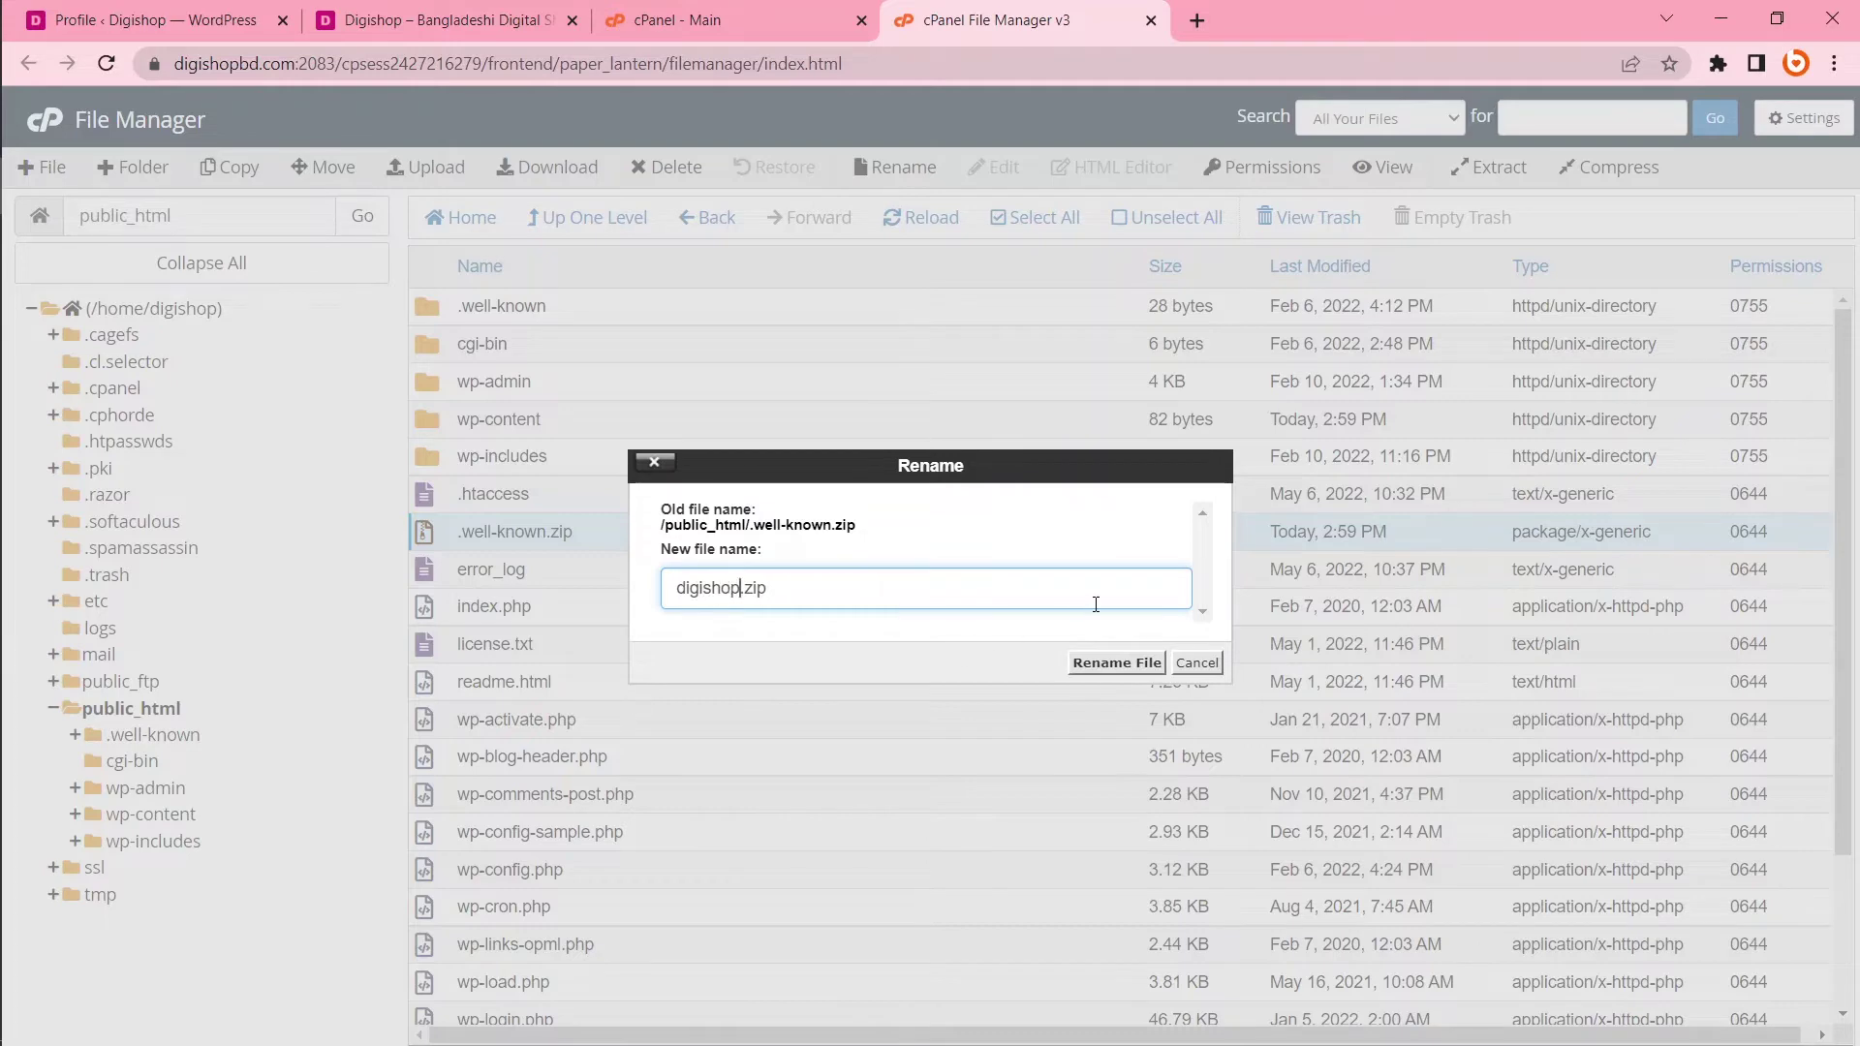
{"action": "left_click", "coordinate": [1094, 666]}
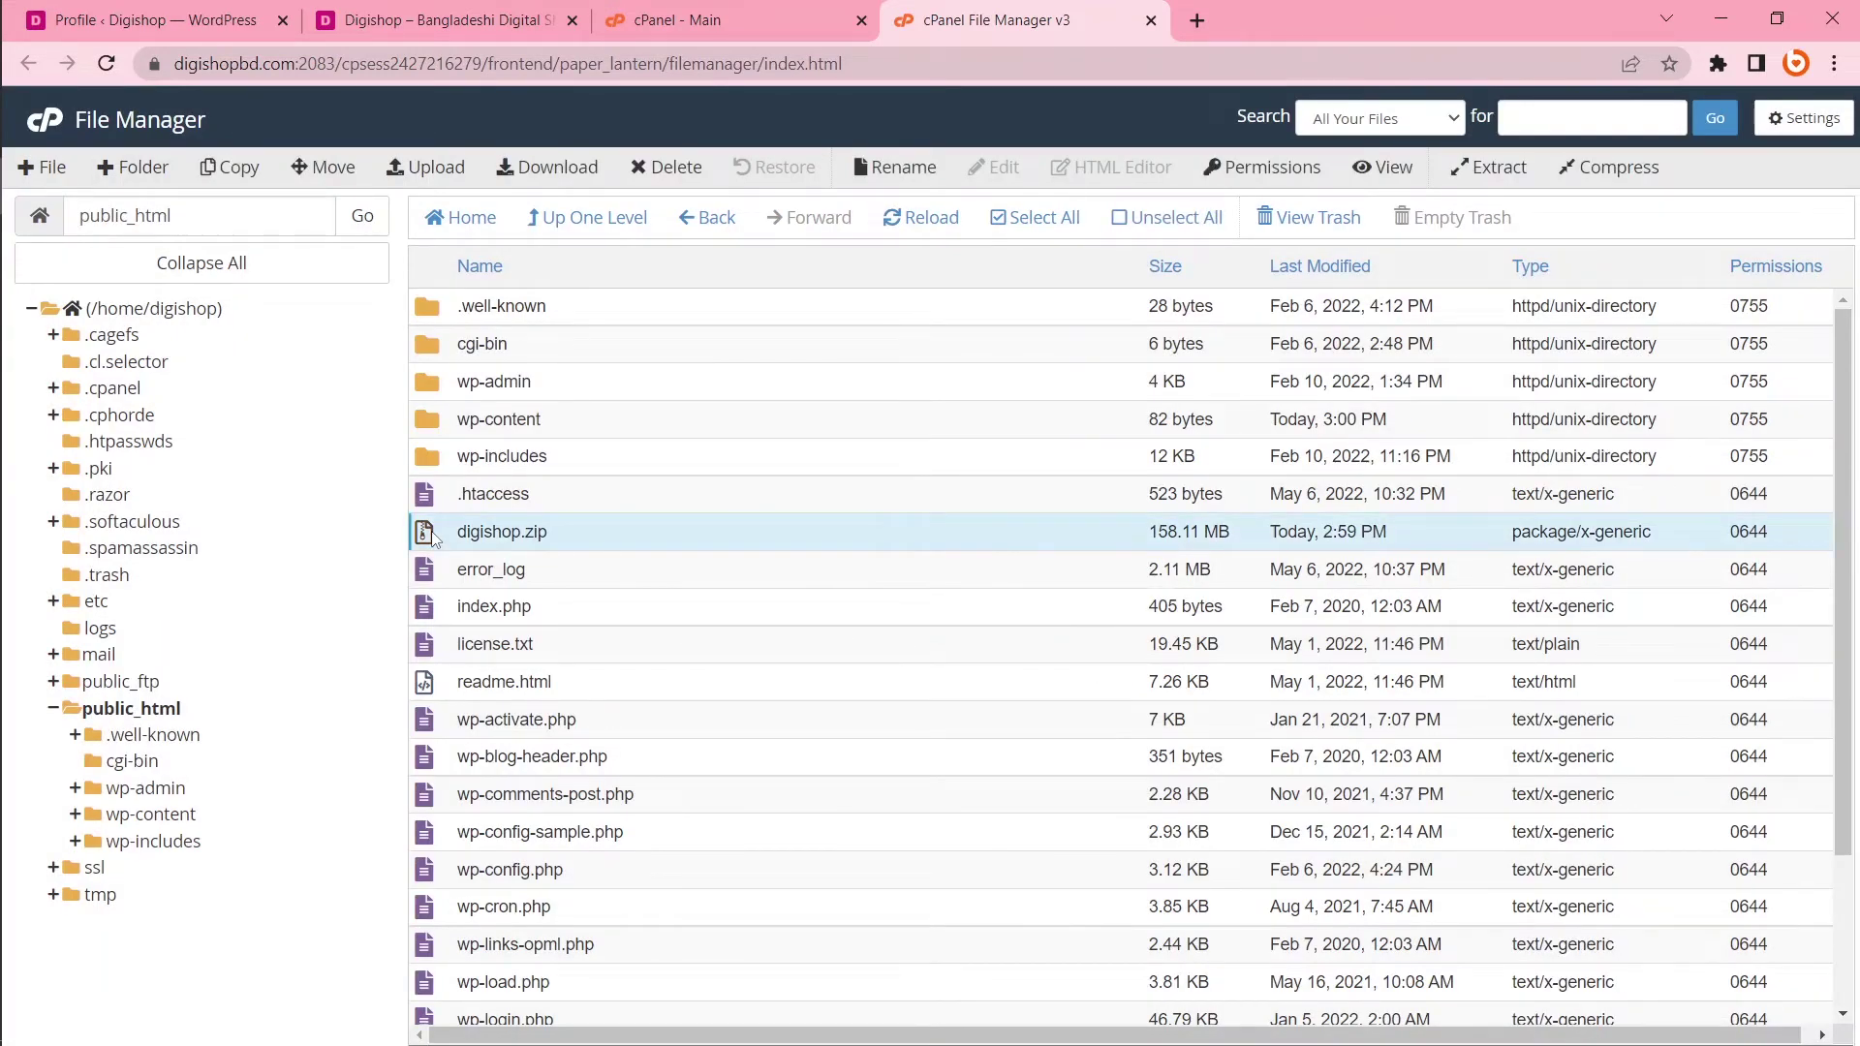
Step: Download the digishop.zip archive to the computer
{"action": "left_click", "coordinate": [543, 172]}
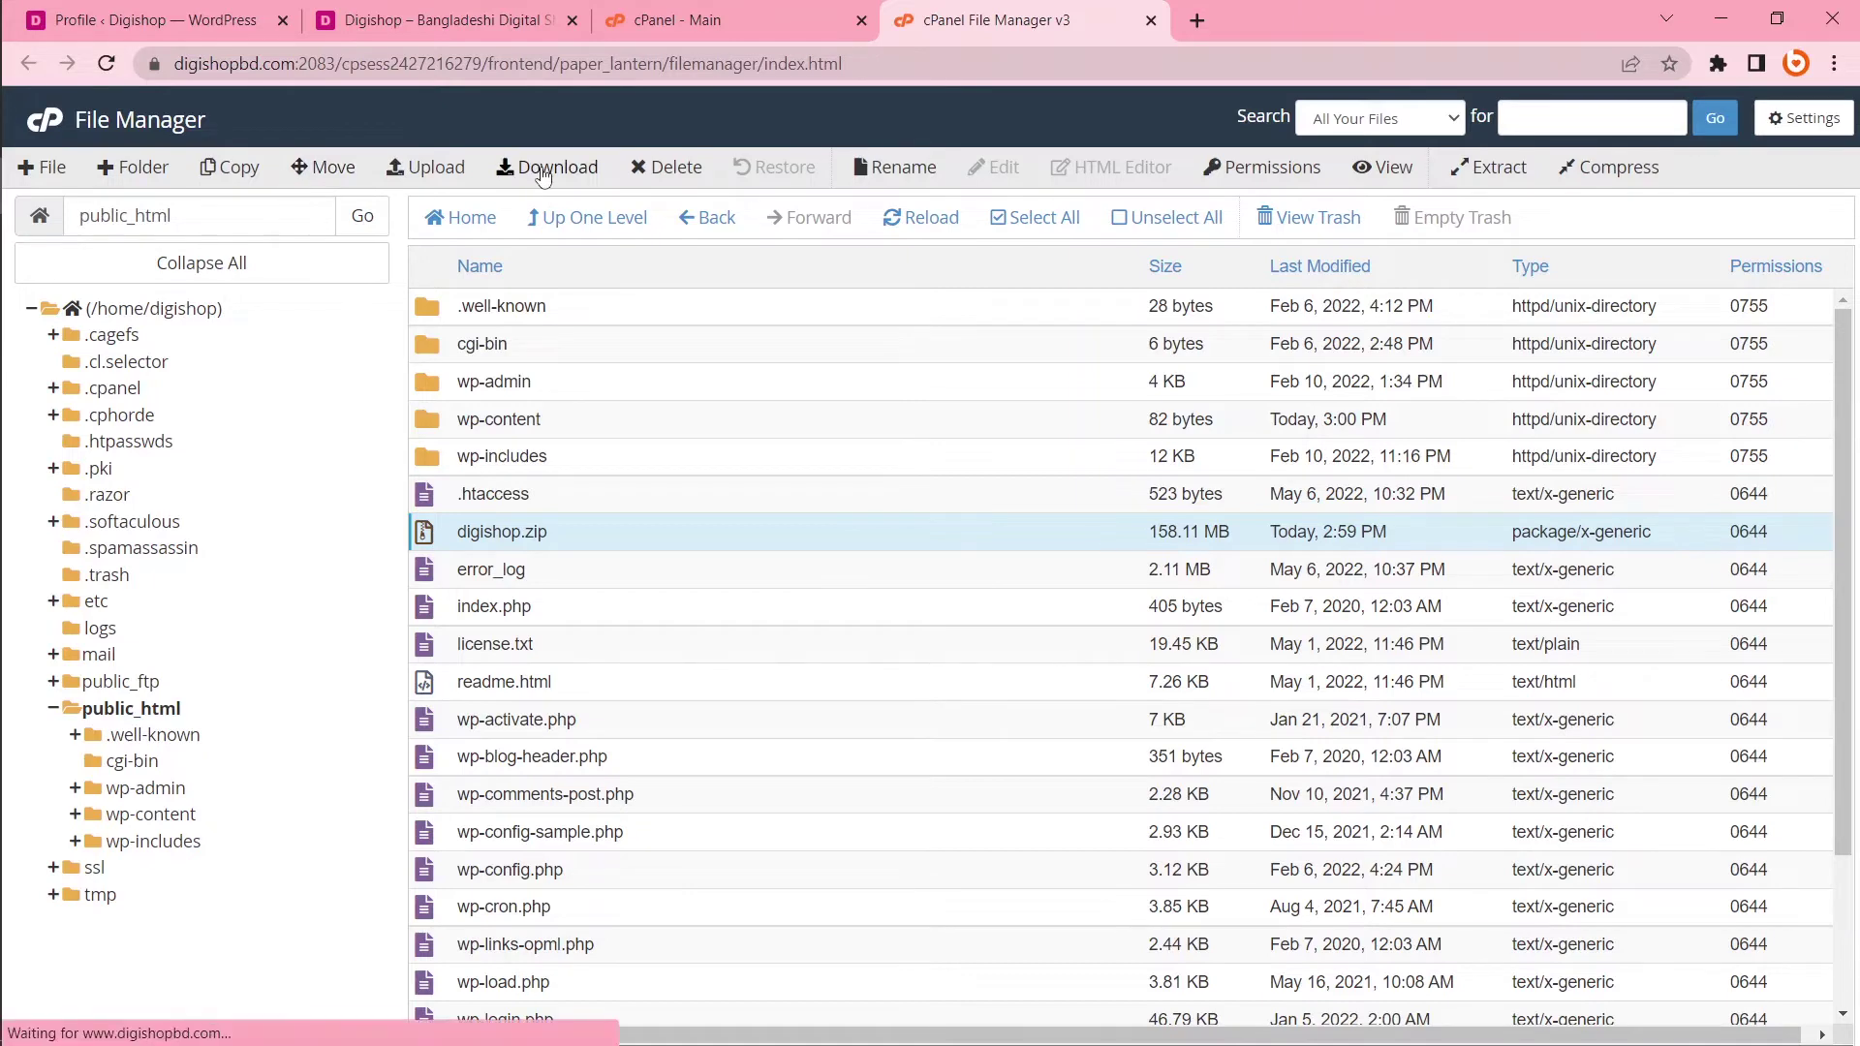
{"action": "left_click", "coordinate": [790, 12]}
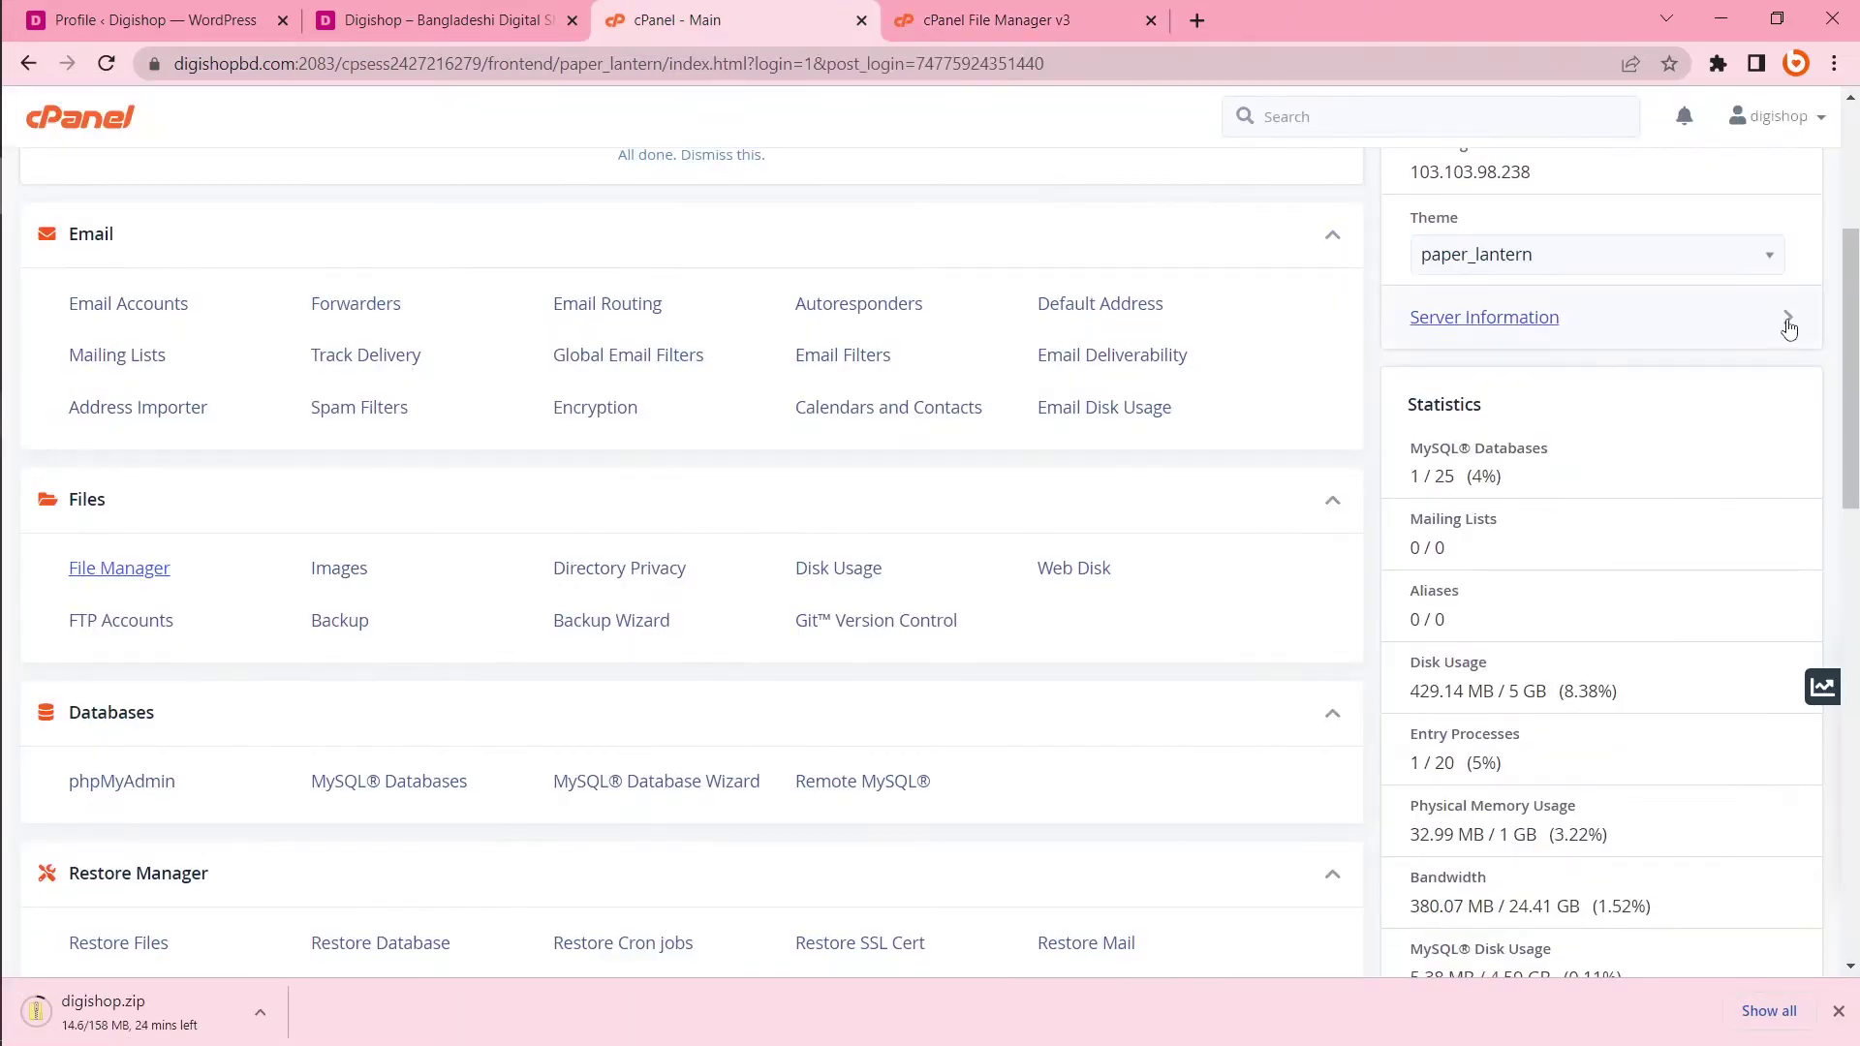
{"action": "left_click_drag", "start_coordinate": [1855, 301], "coordinate": [1858, 409]}
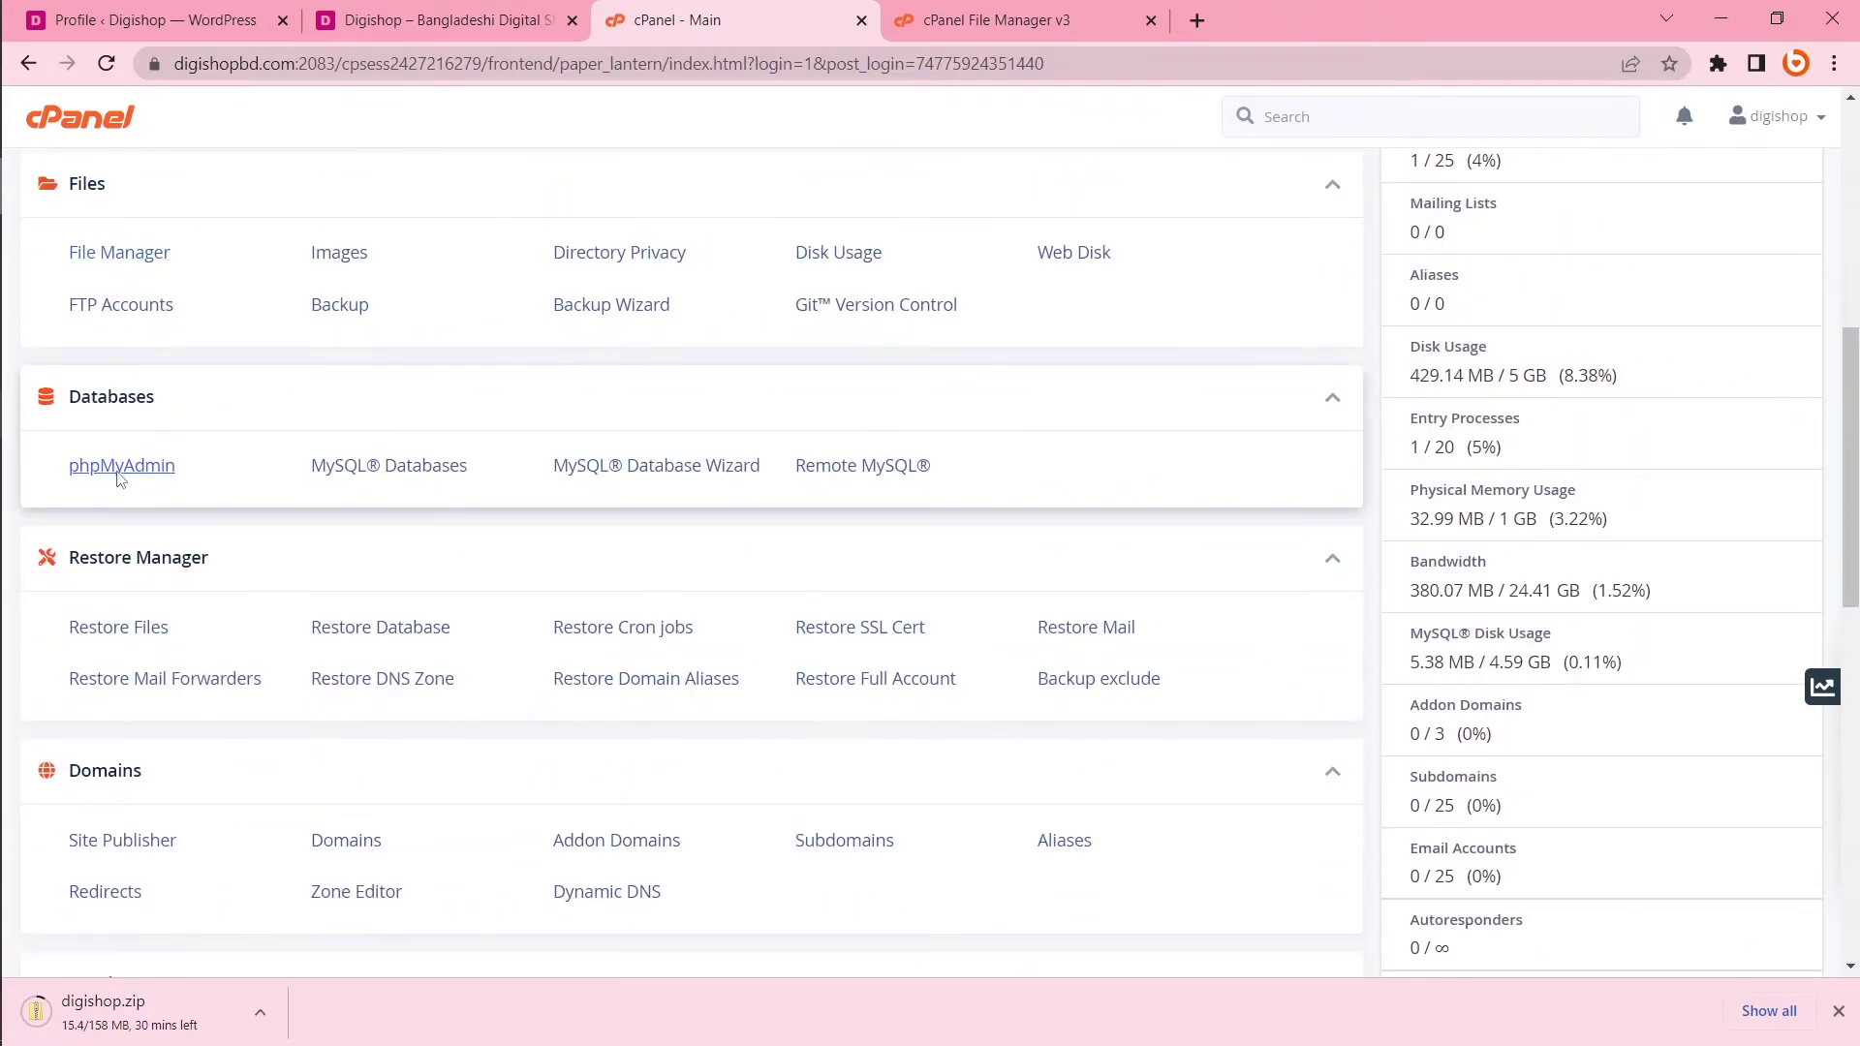
Step: Open phpMyAdmin in a new tab, then return to the File Manager's public_html listing
{"action": "left_click", "coordinate": [117, 475]}
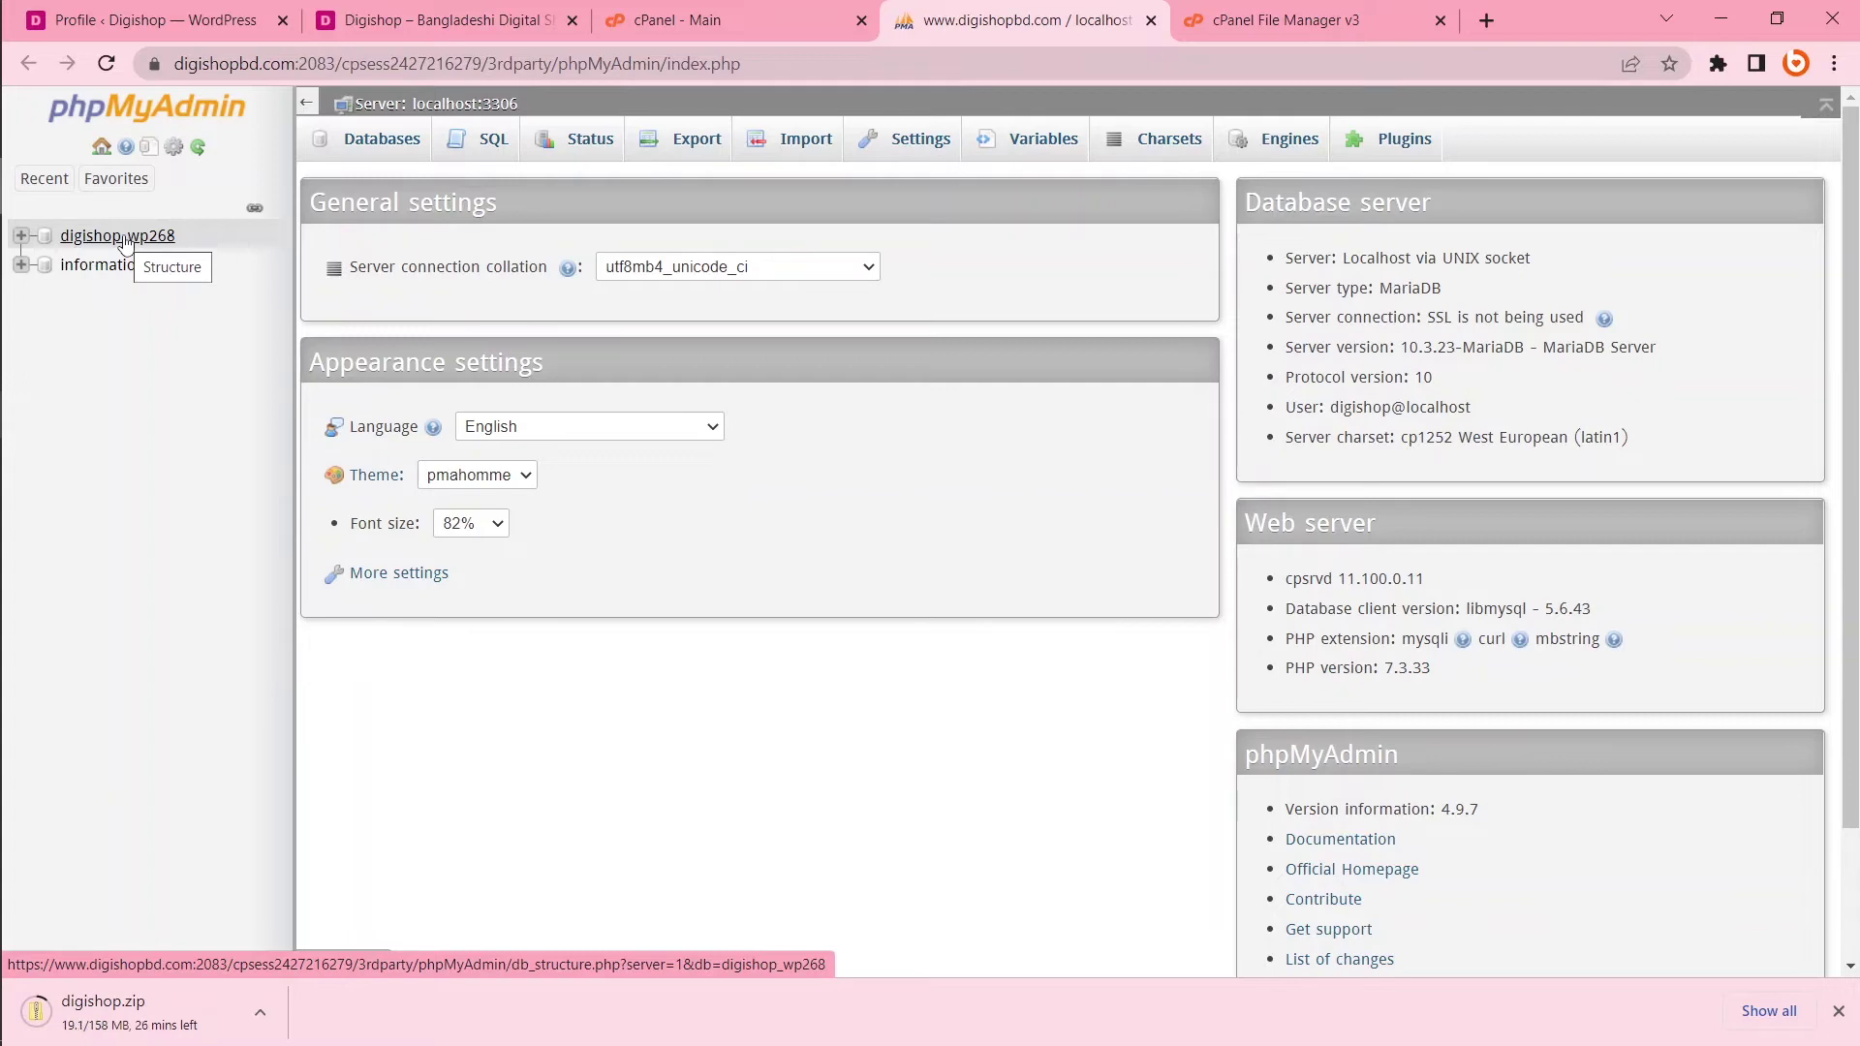
{"action": "left_click", "coordinate": [762, 19]}
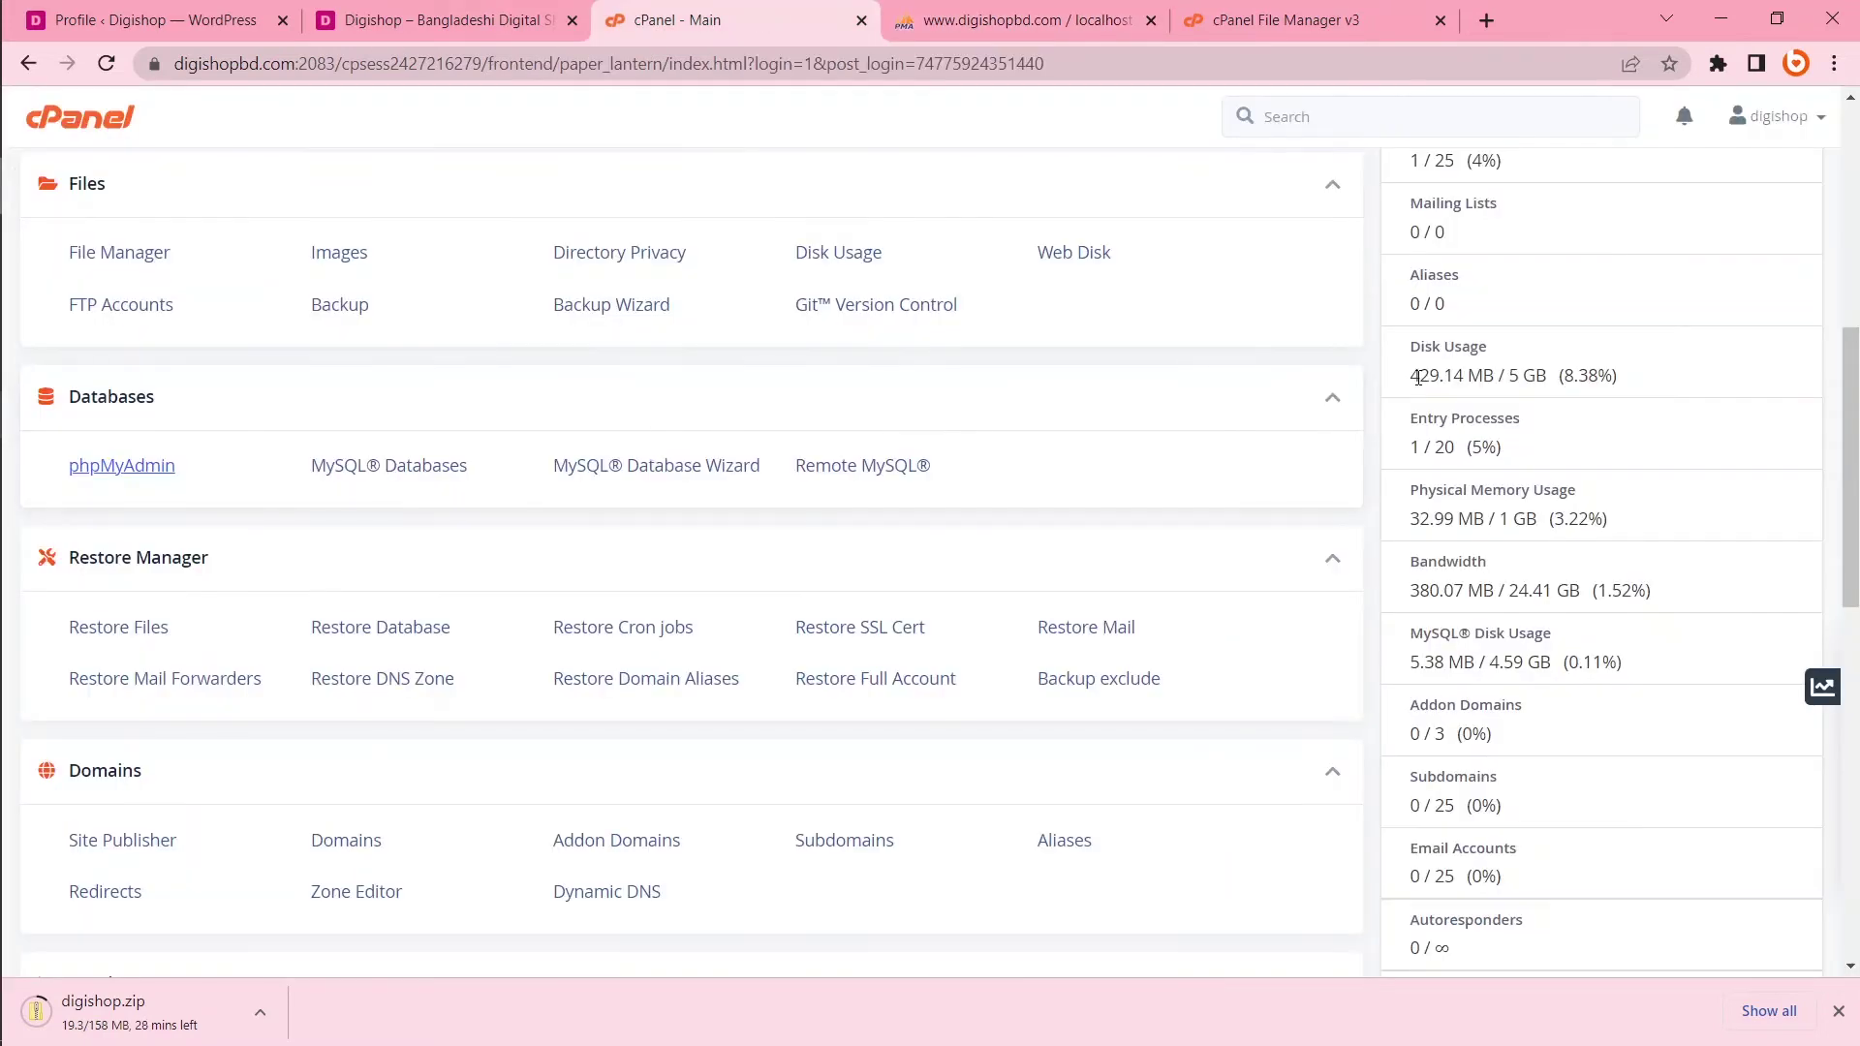
{"action": "left_click", "coordinate": [1277, 11]}
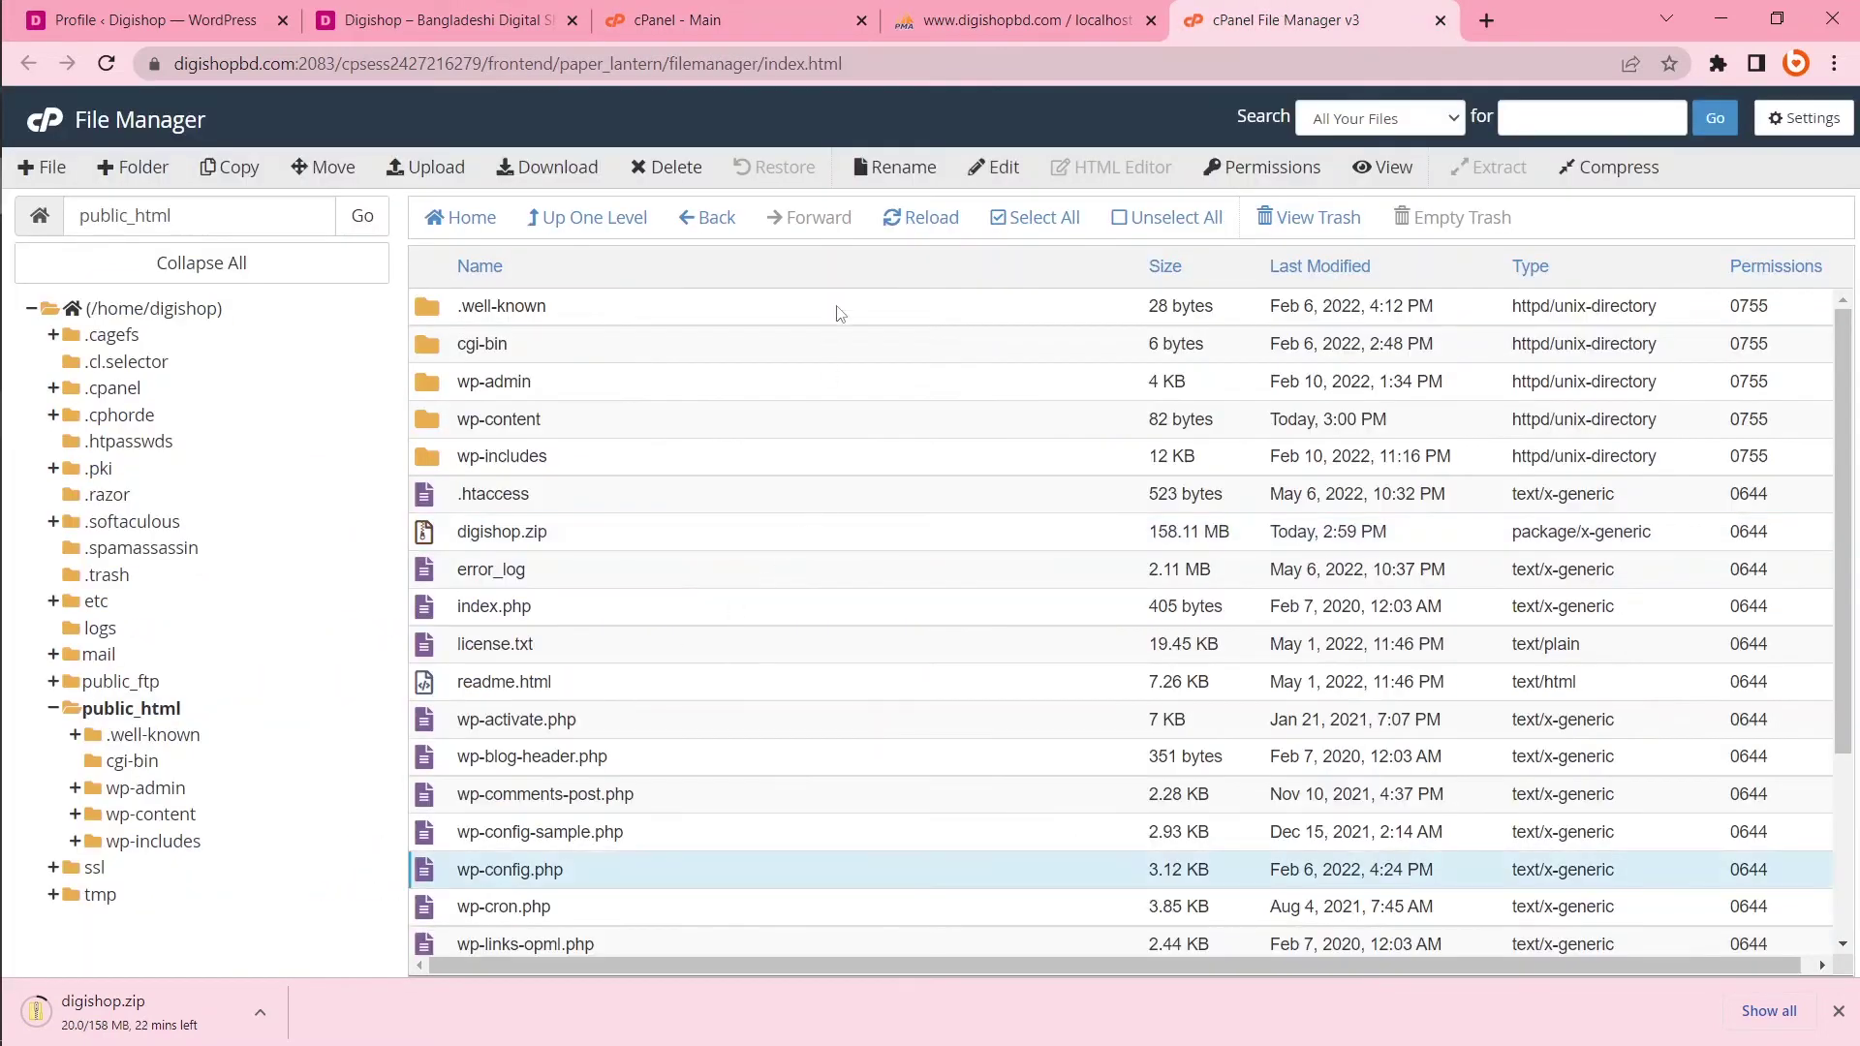
Step: Open wp-config.php and confirm DB_NAME is digishop_wp268, then return to phpMyAdmin
{"action": "left_click", "coordinate": [1002, 169]}
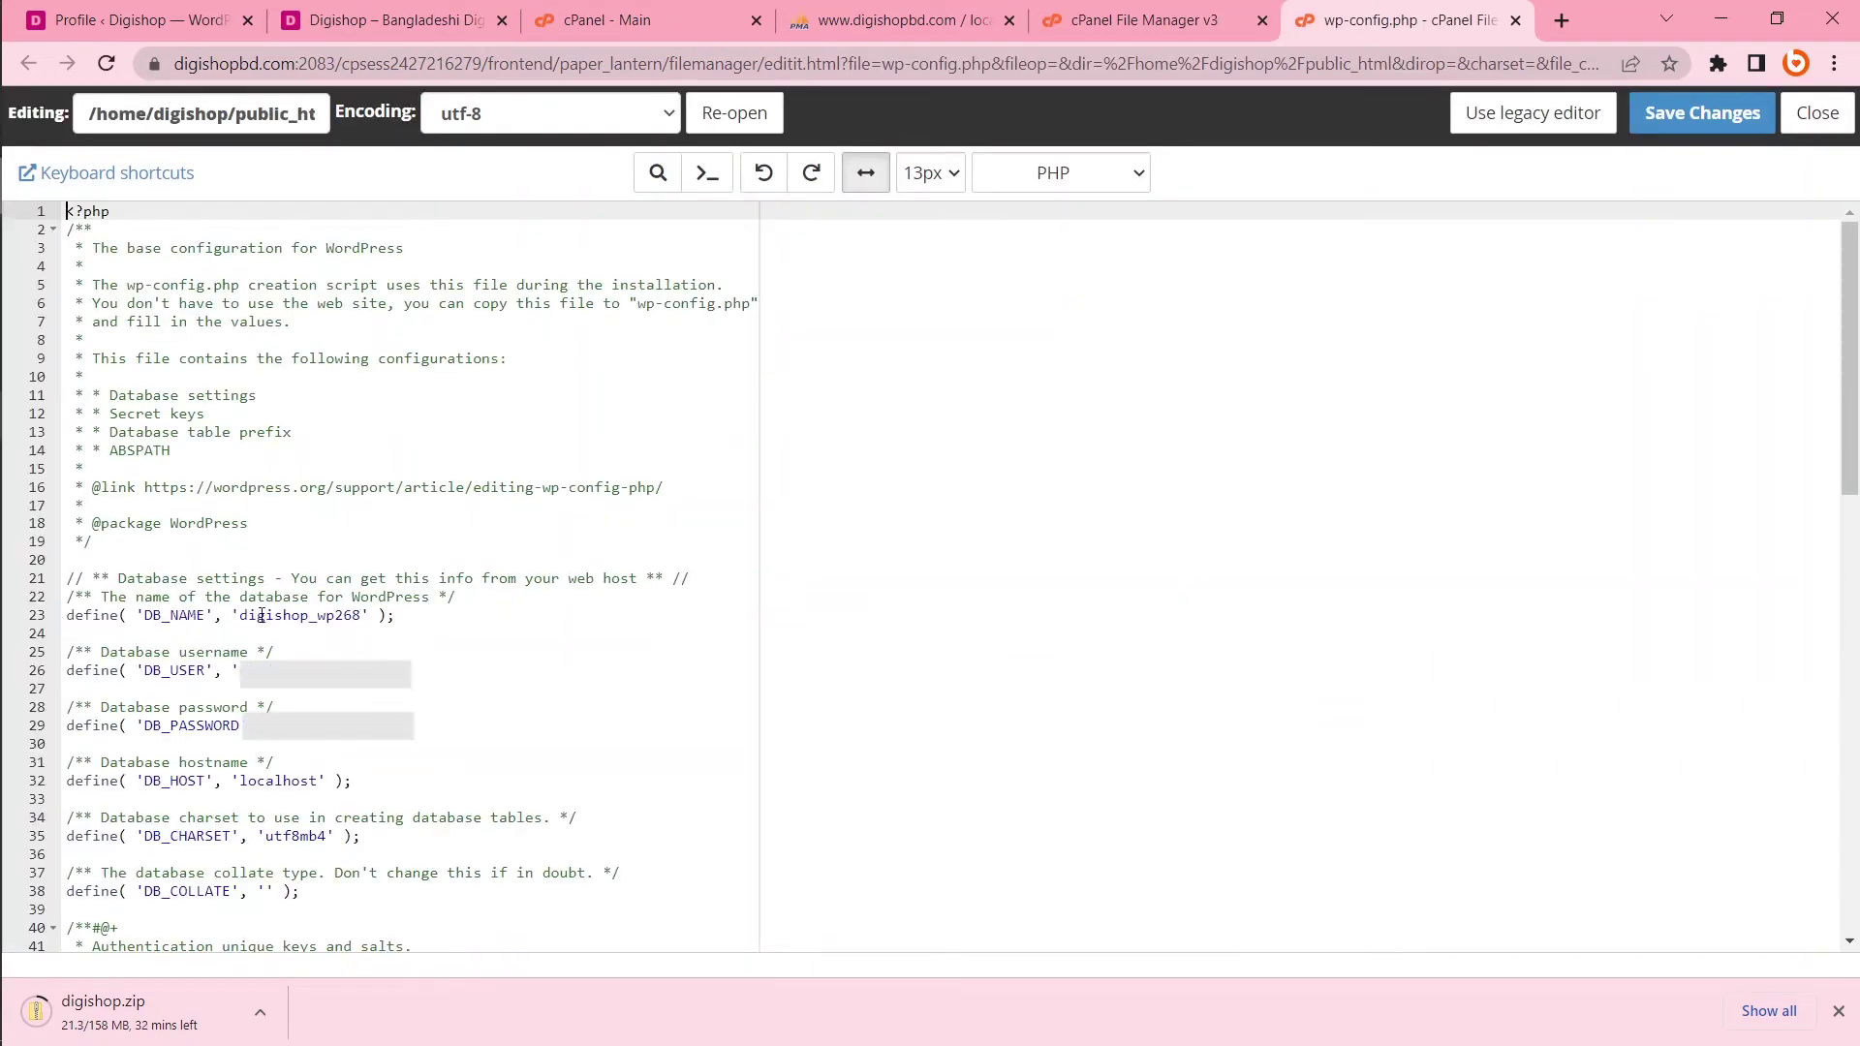
{"action": "left_click_drag", "start_coordinate": [240, 615], "coordinate": [362, 614]}
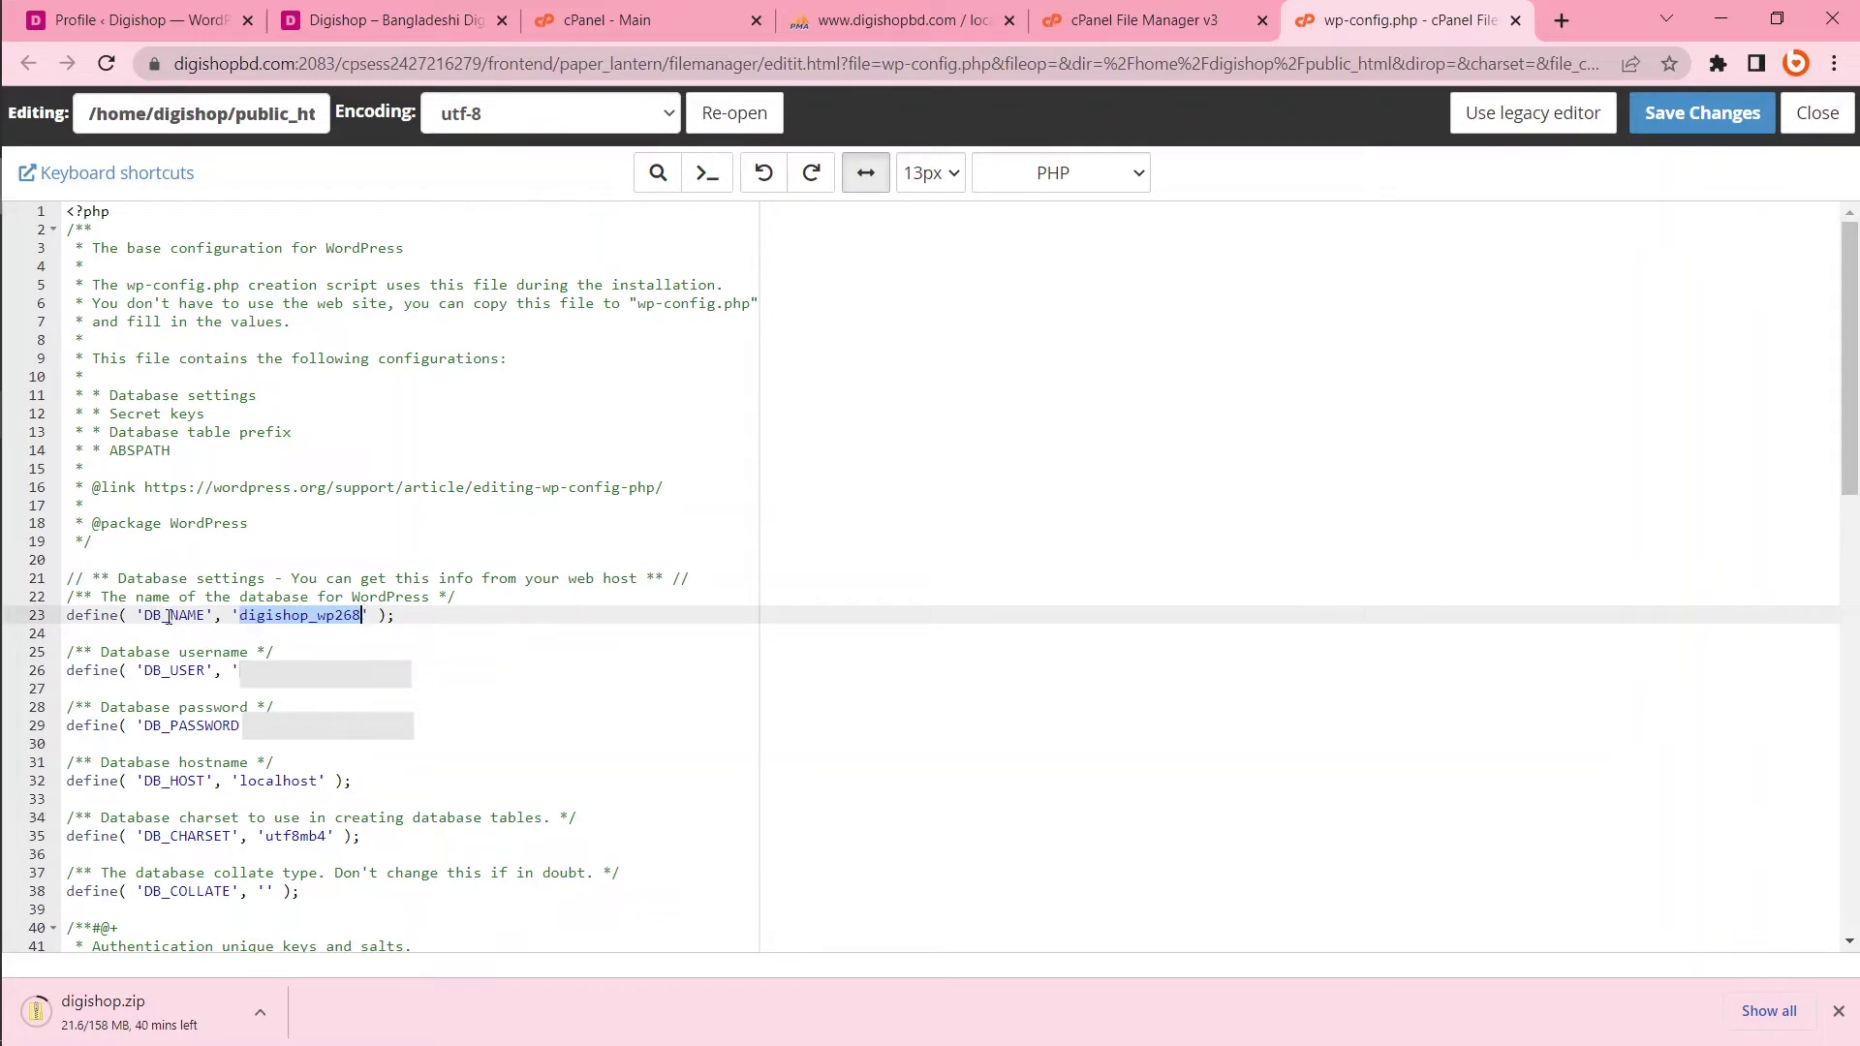
{"action": "left_click", "coordinate": [901, 19]}
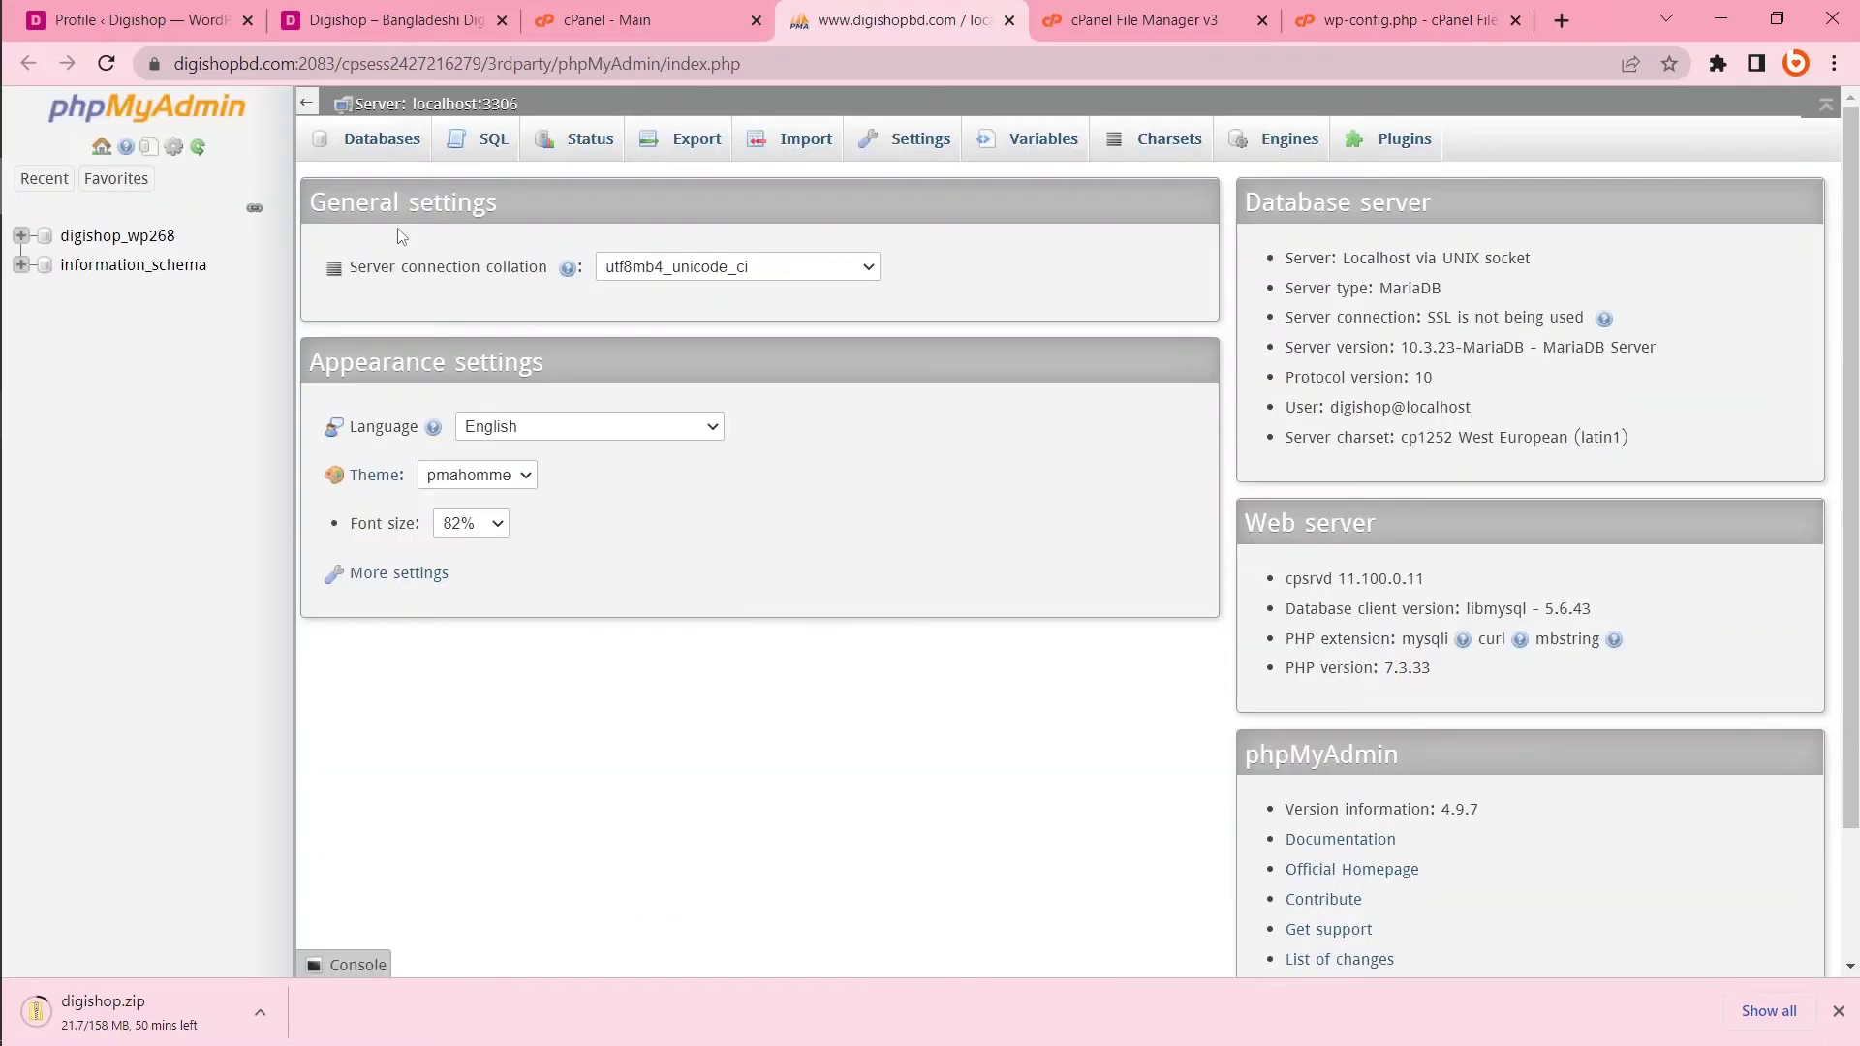
Step: Export the digishop_wp268 database with the Quick method in SQL format
{"action": "left_click", "coordinate": [130, 240]}
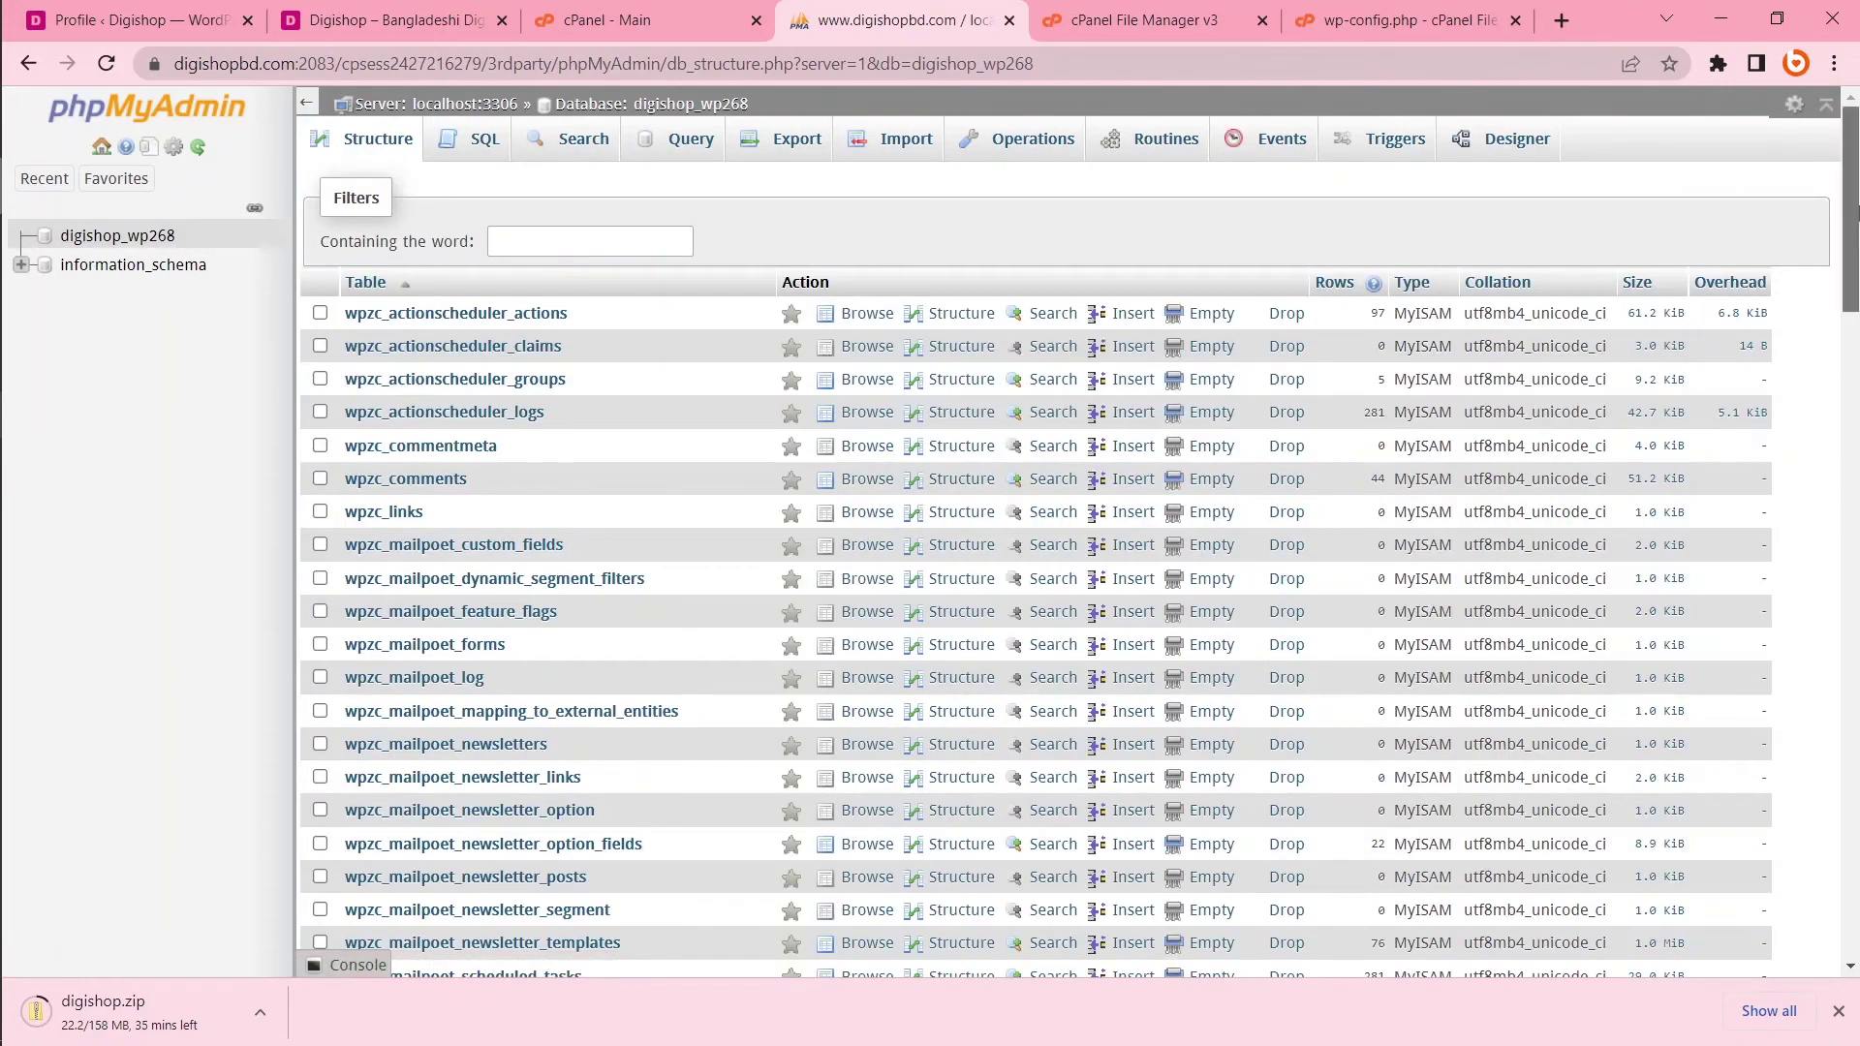
{"action": "mouse_move", "coordinate": [1850, 204]}
{"action": "left_mouse_down"}
{"action": "mouse_move", "coordinate": [1850, 862]}
{"action": "mouse_move", "coordinate": [1852, 194]}
{"action": "left_mouse_up"}
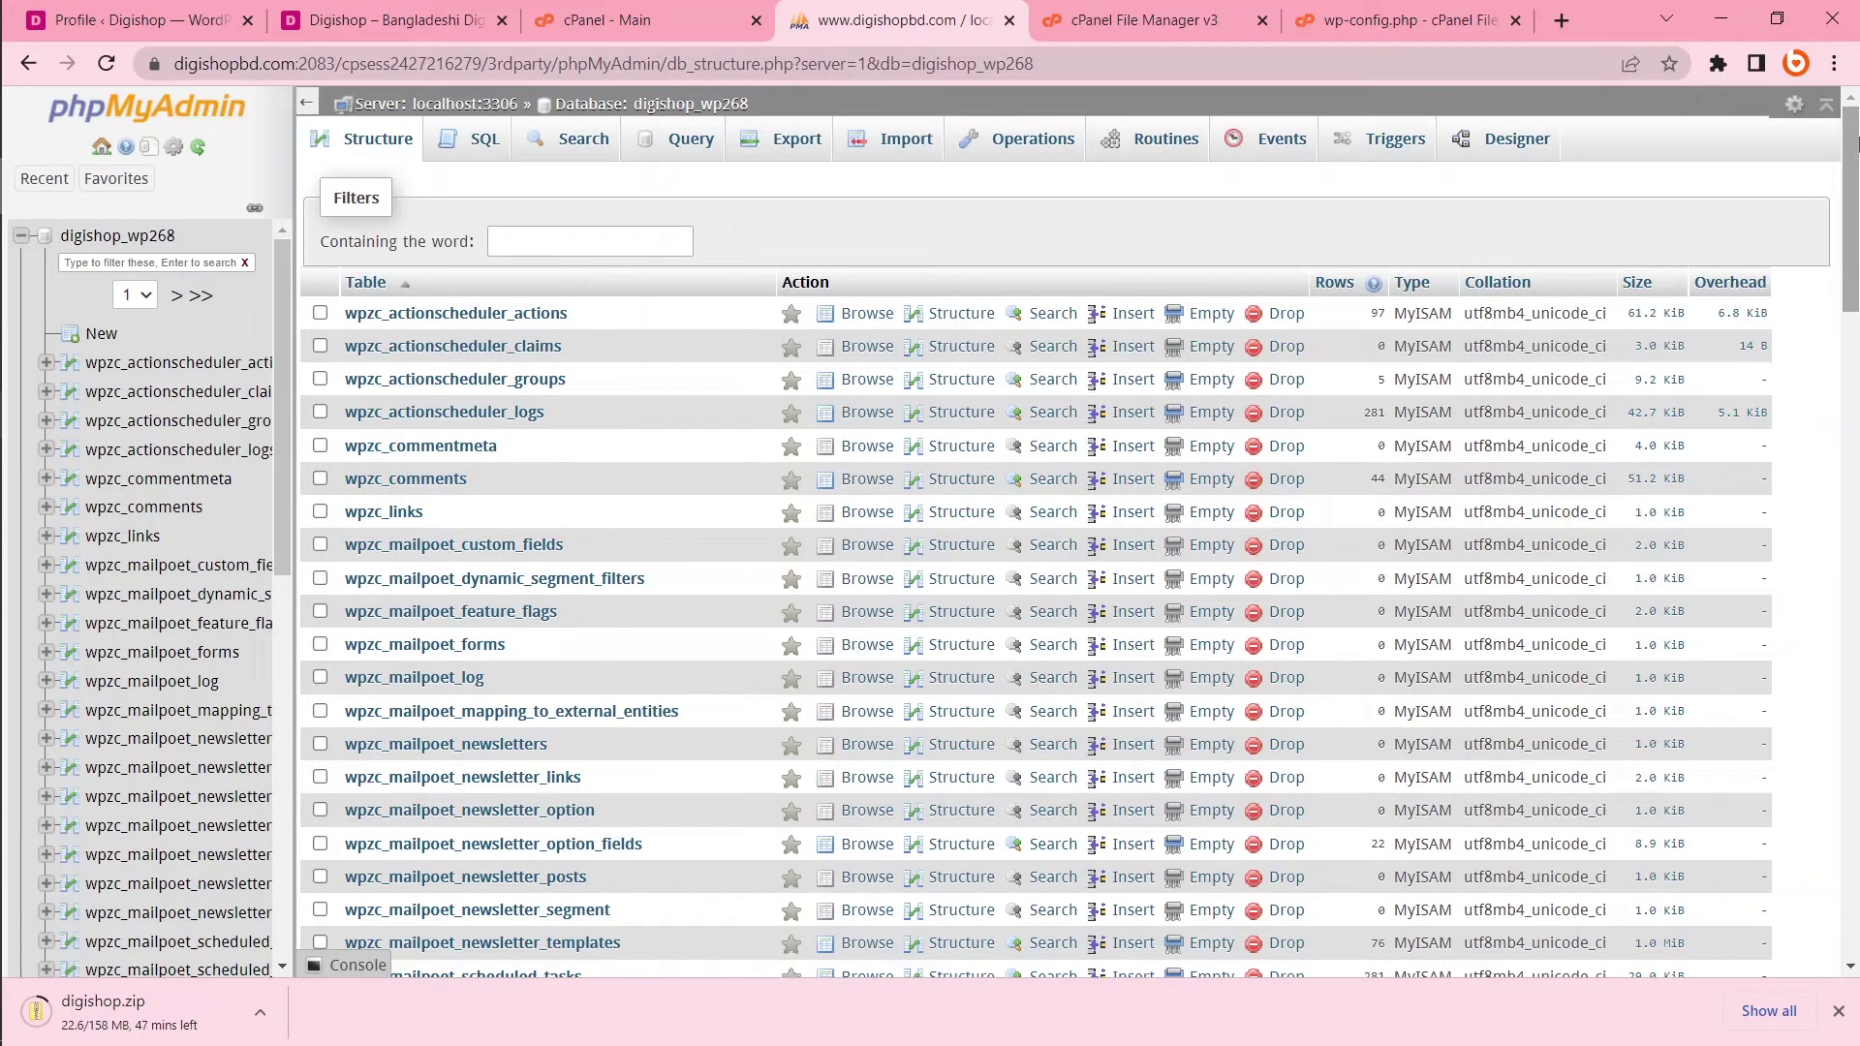
{"action": "left_click", "coordinate": [794, 151]}
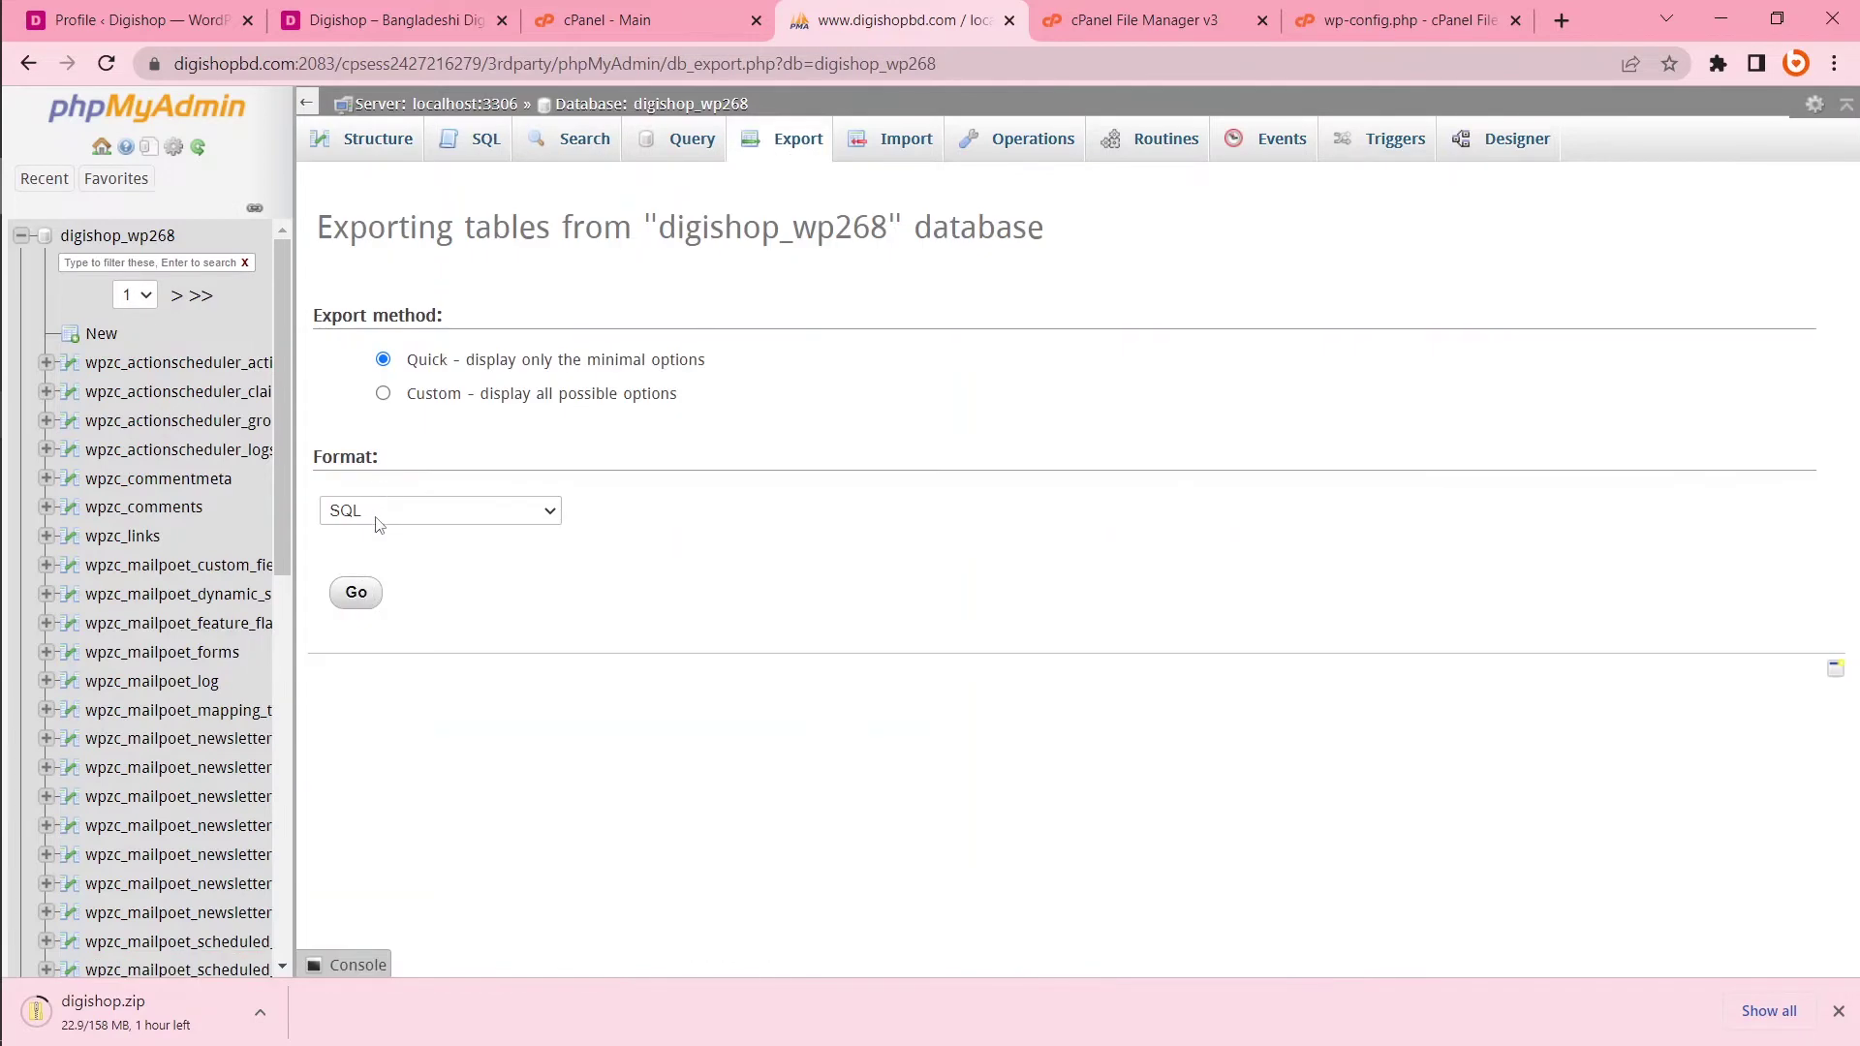
{"action": "left_click", "coordinate": [361, 594]}
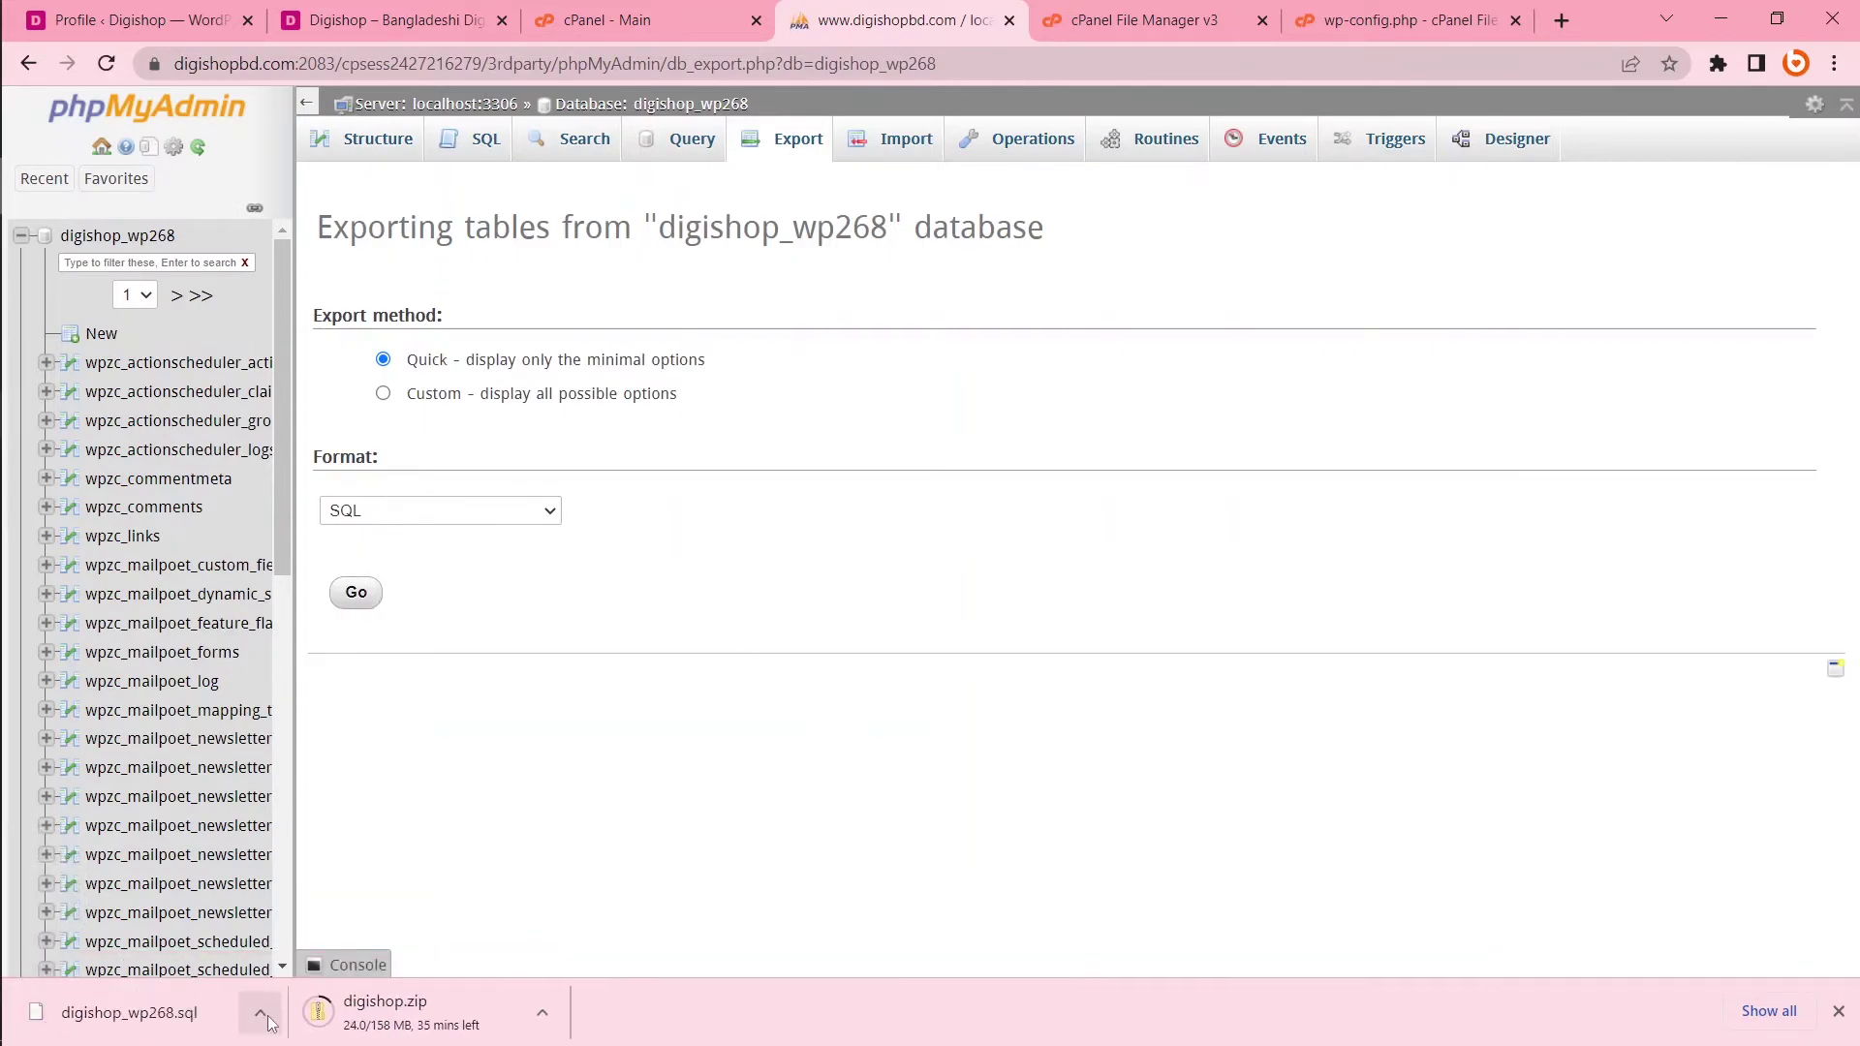
{"action": "left_click", "coordinate": [262, 1014]}
{"action": "left_click", "coordinate": [734, 652]}
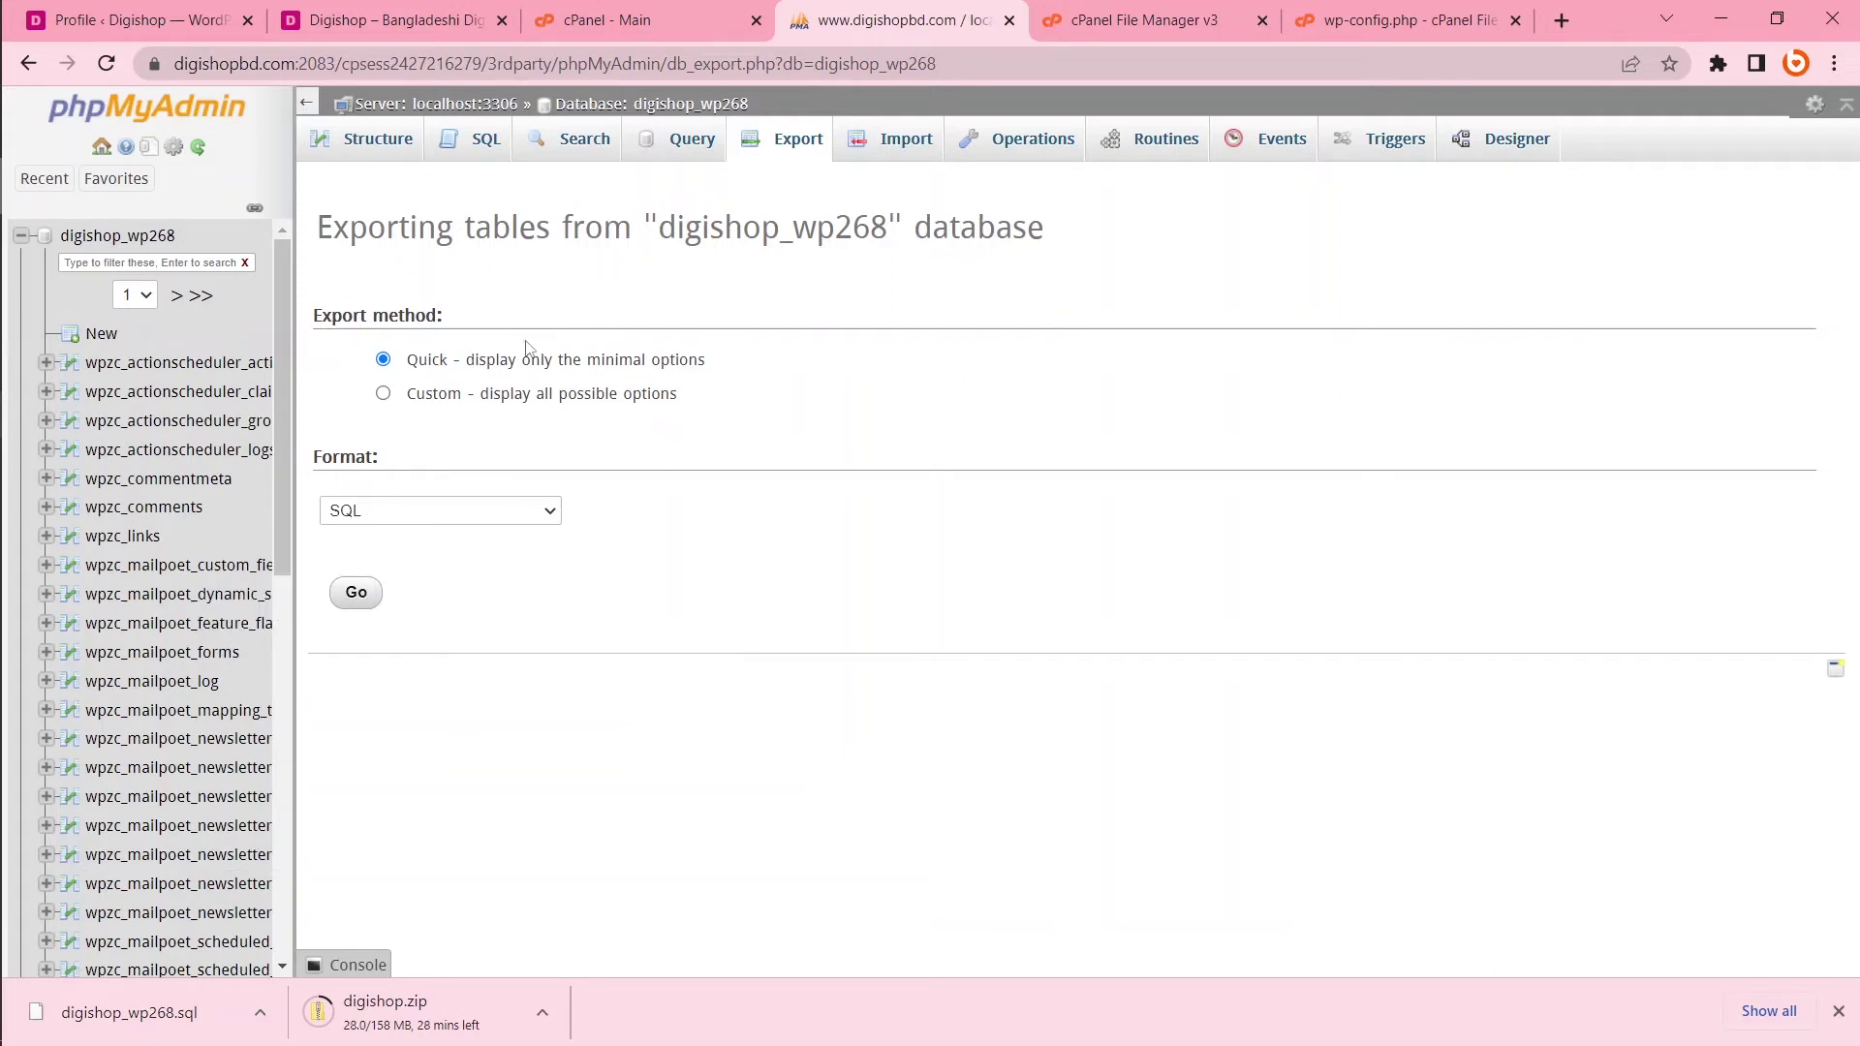
Step: Run the SQL export again and check the two downloaded SQL files in the backup folder
{"action": "left_click", "coordinate": [361, 595]}
{"action": "key", "text": "alt+Tab"}
{"action": "left_click_drag", "start_coordinate": [382, 409], "coordinate": [301, 222]}
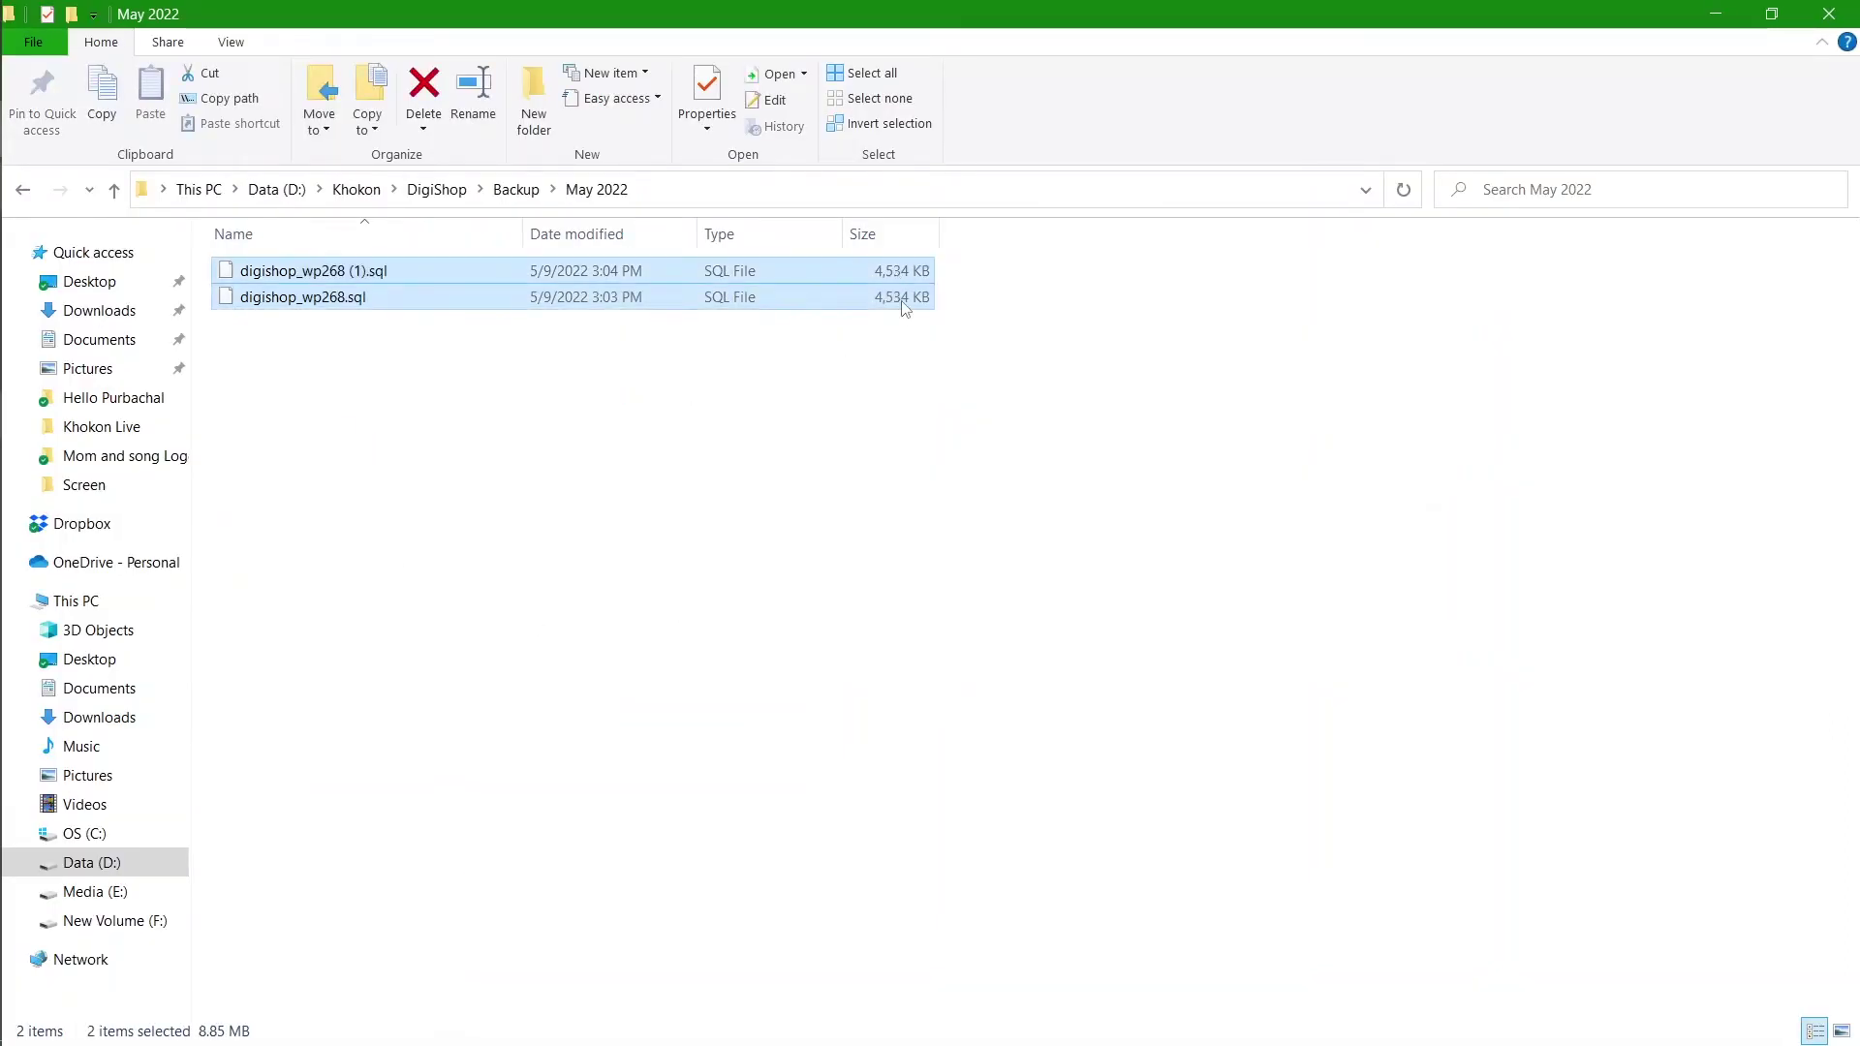
{"action": "left_click", "coordinate": [549, 624]}
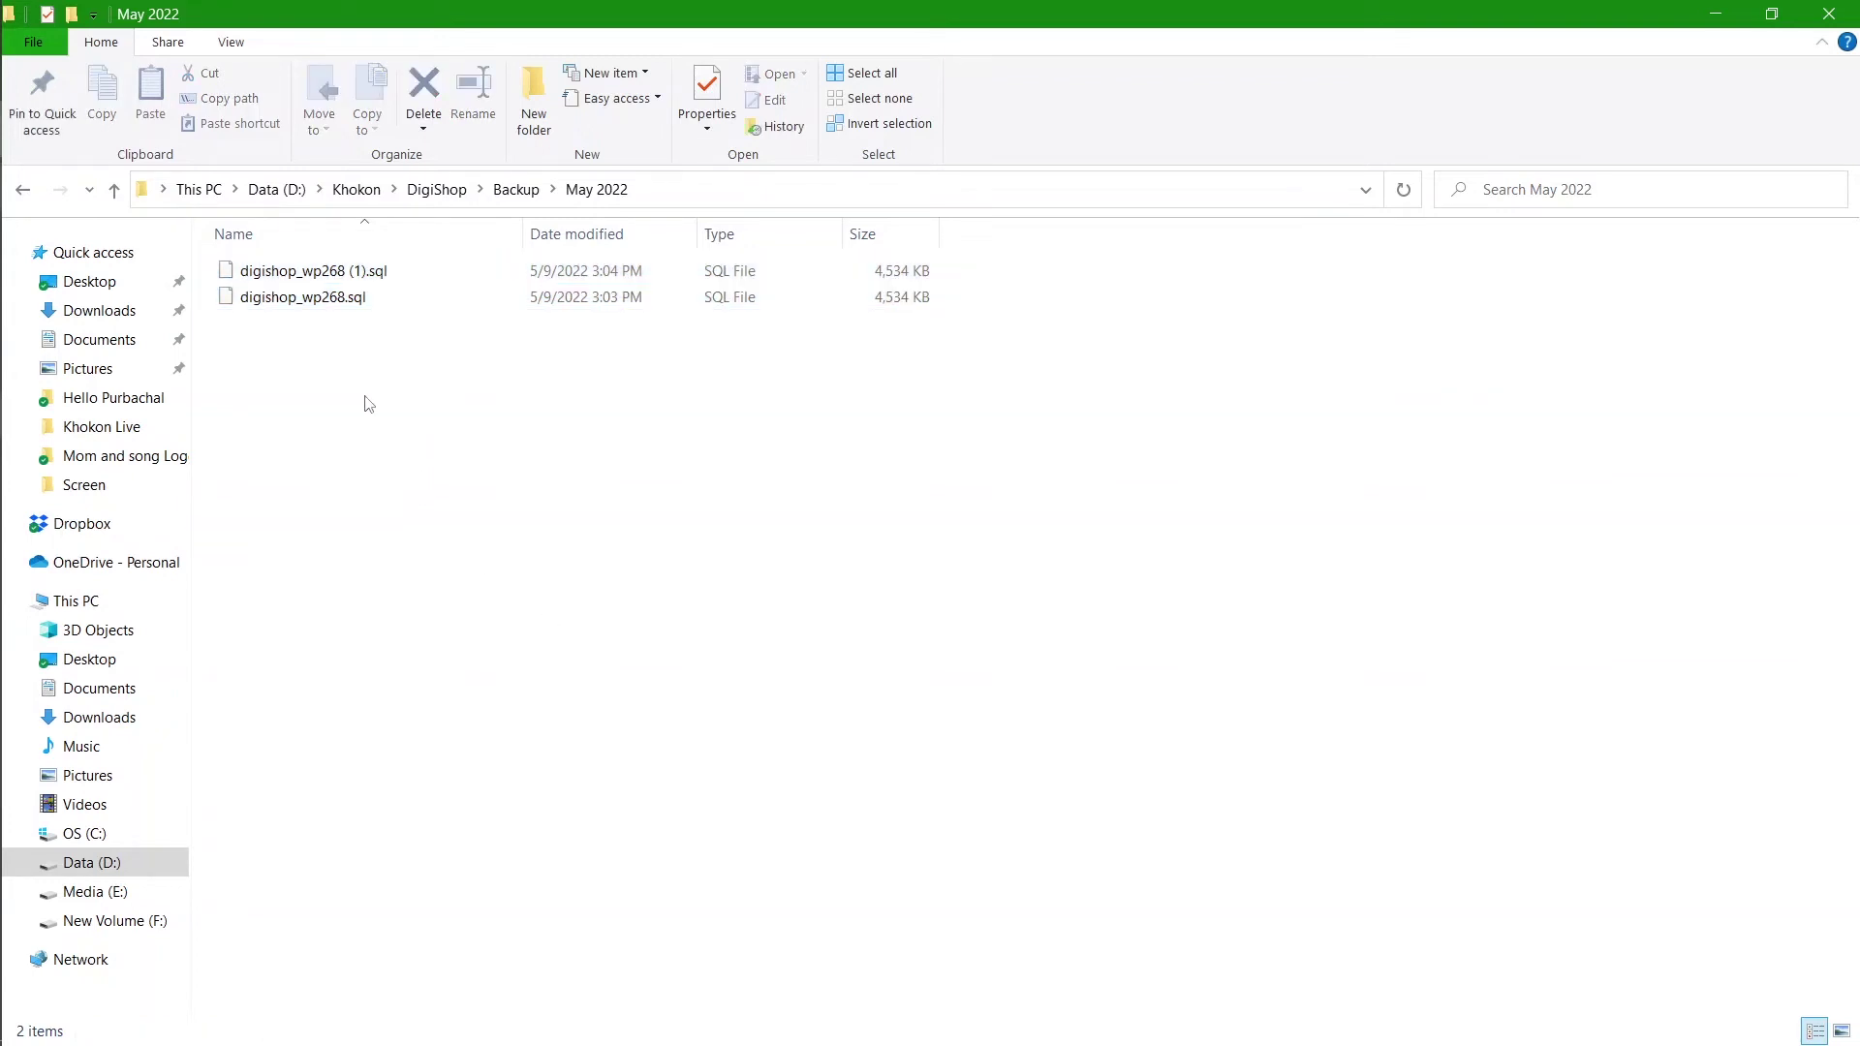
{"action": "left_click", "coordinate": [371, 300]}
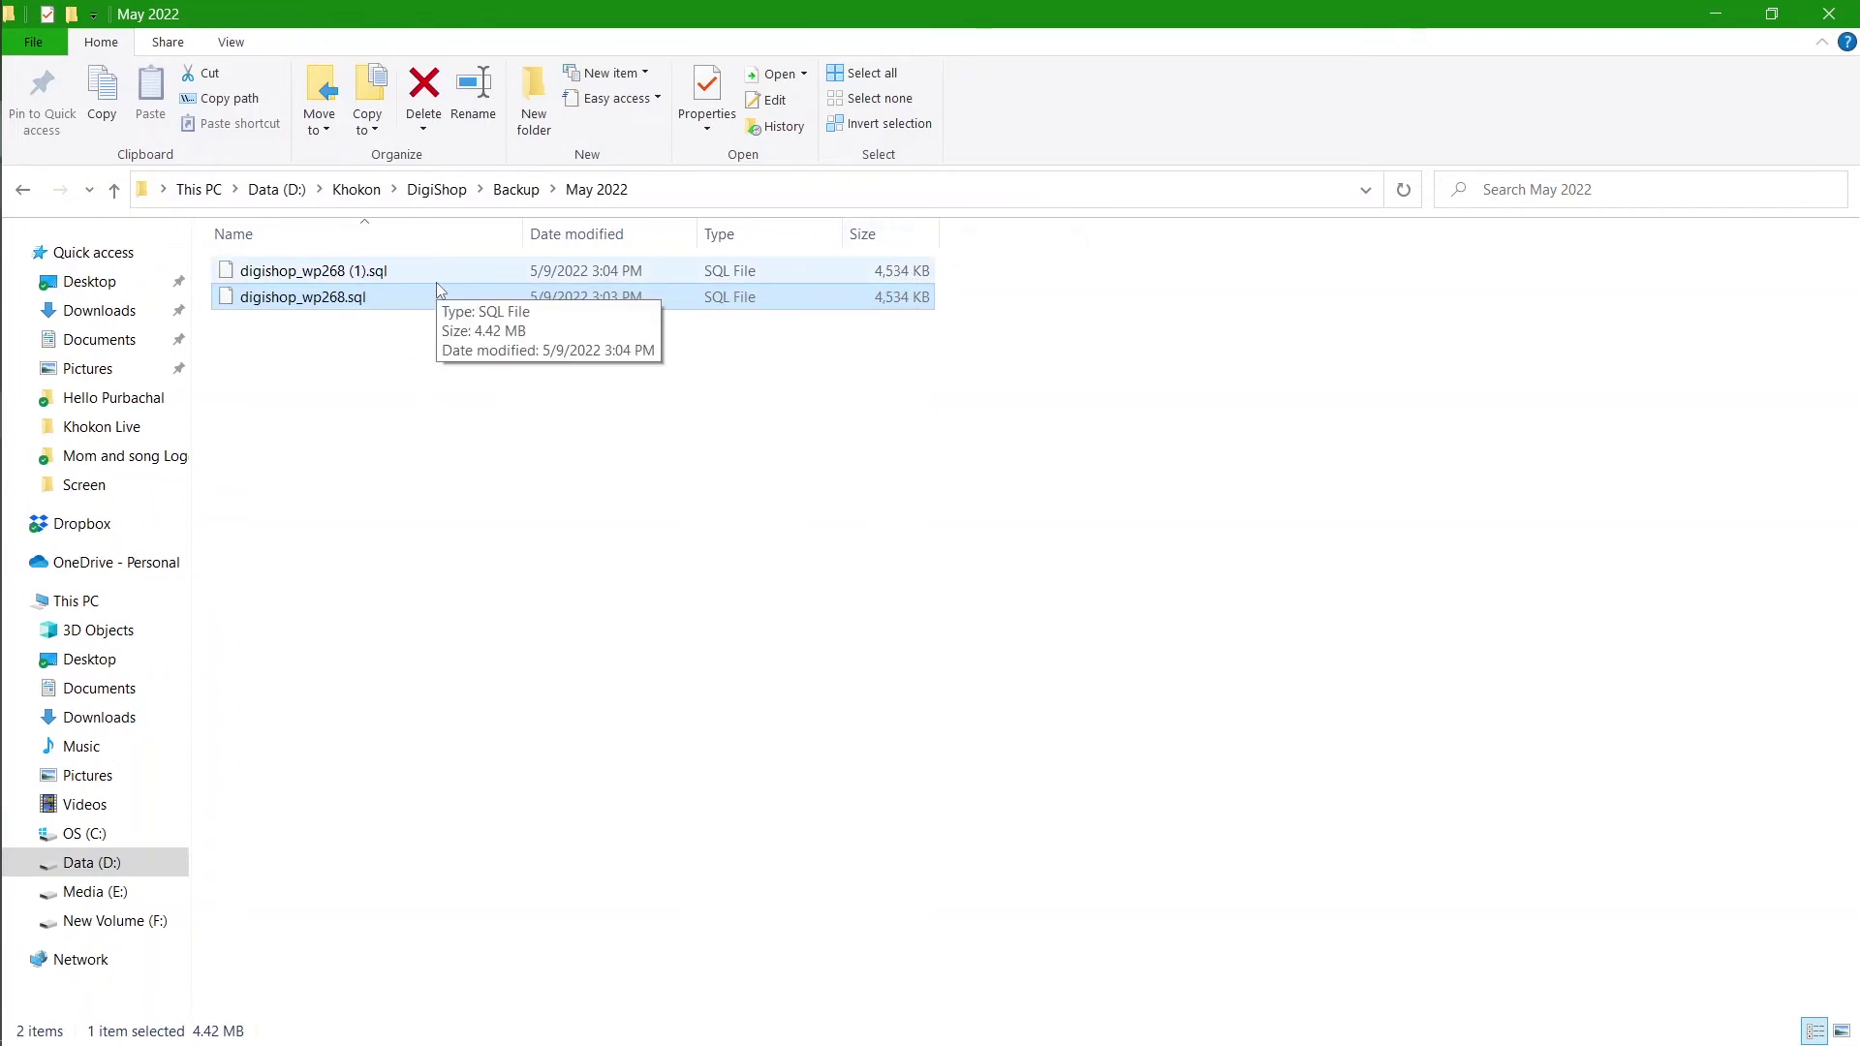
{"action": "left_click", "coordinate": [460, 457]}
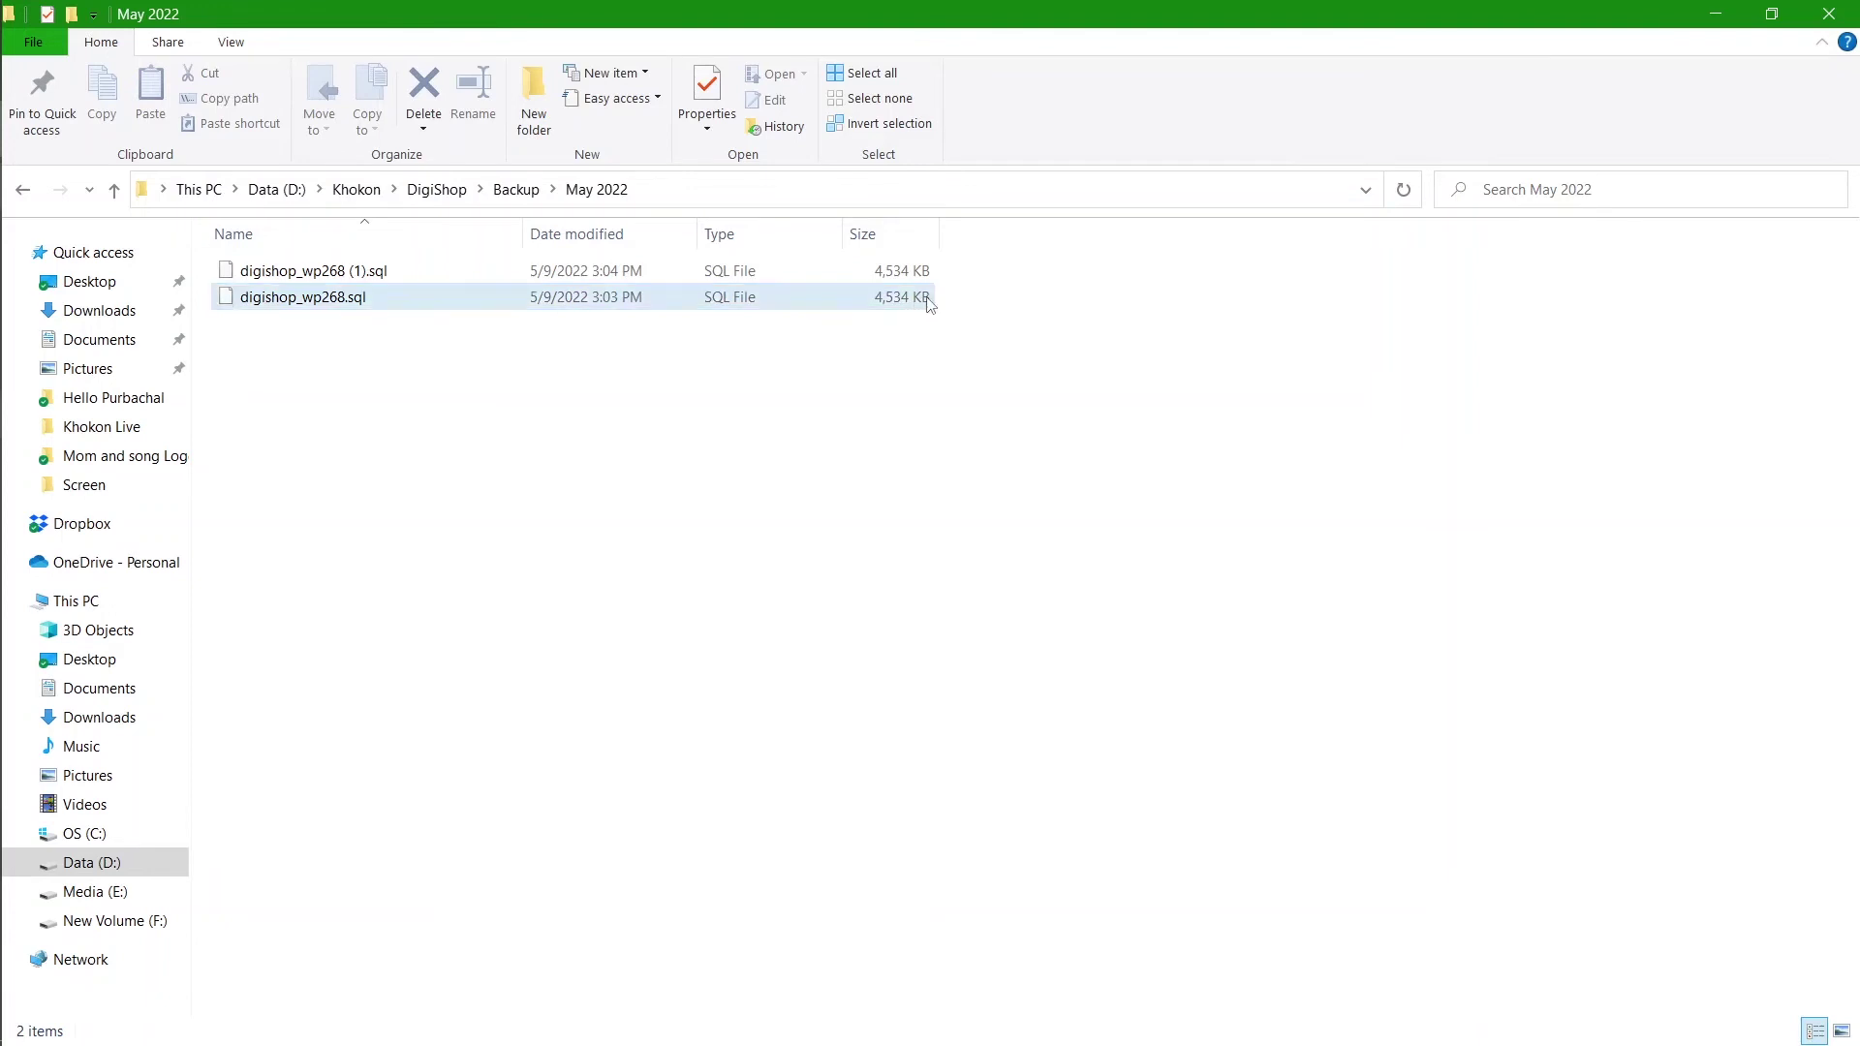
Step: Permanently delete the duplicate digishop_wp268 (1).sql and refresh the folder
{"action": "left_click", "coordinate": [369, 271]}
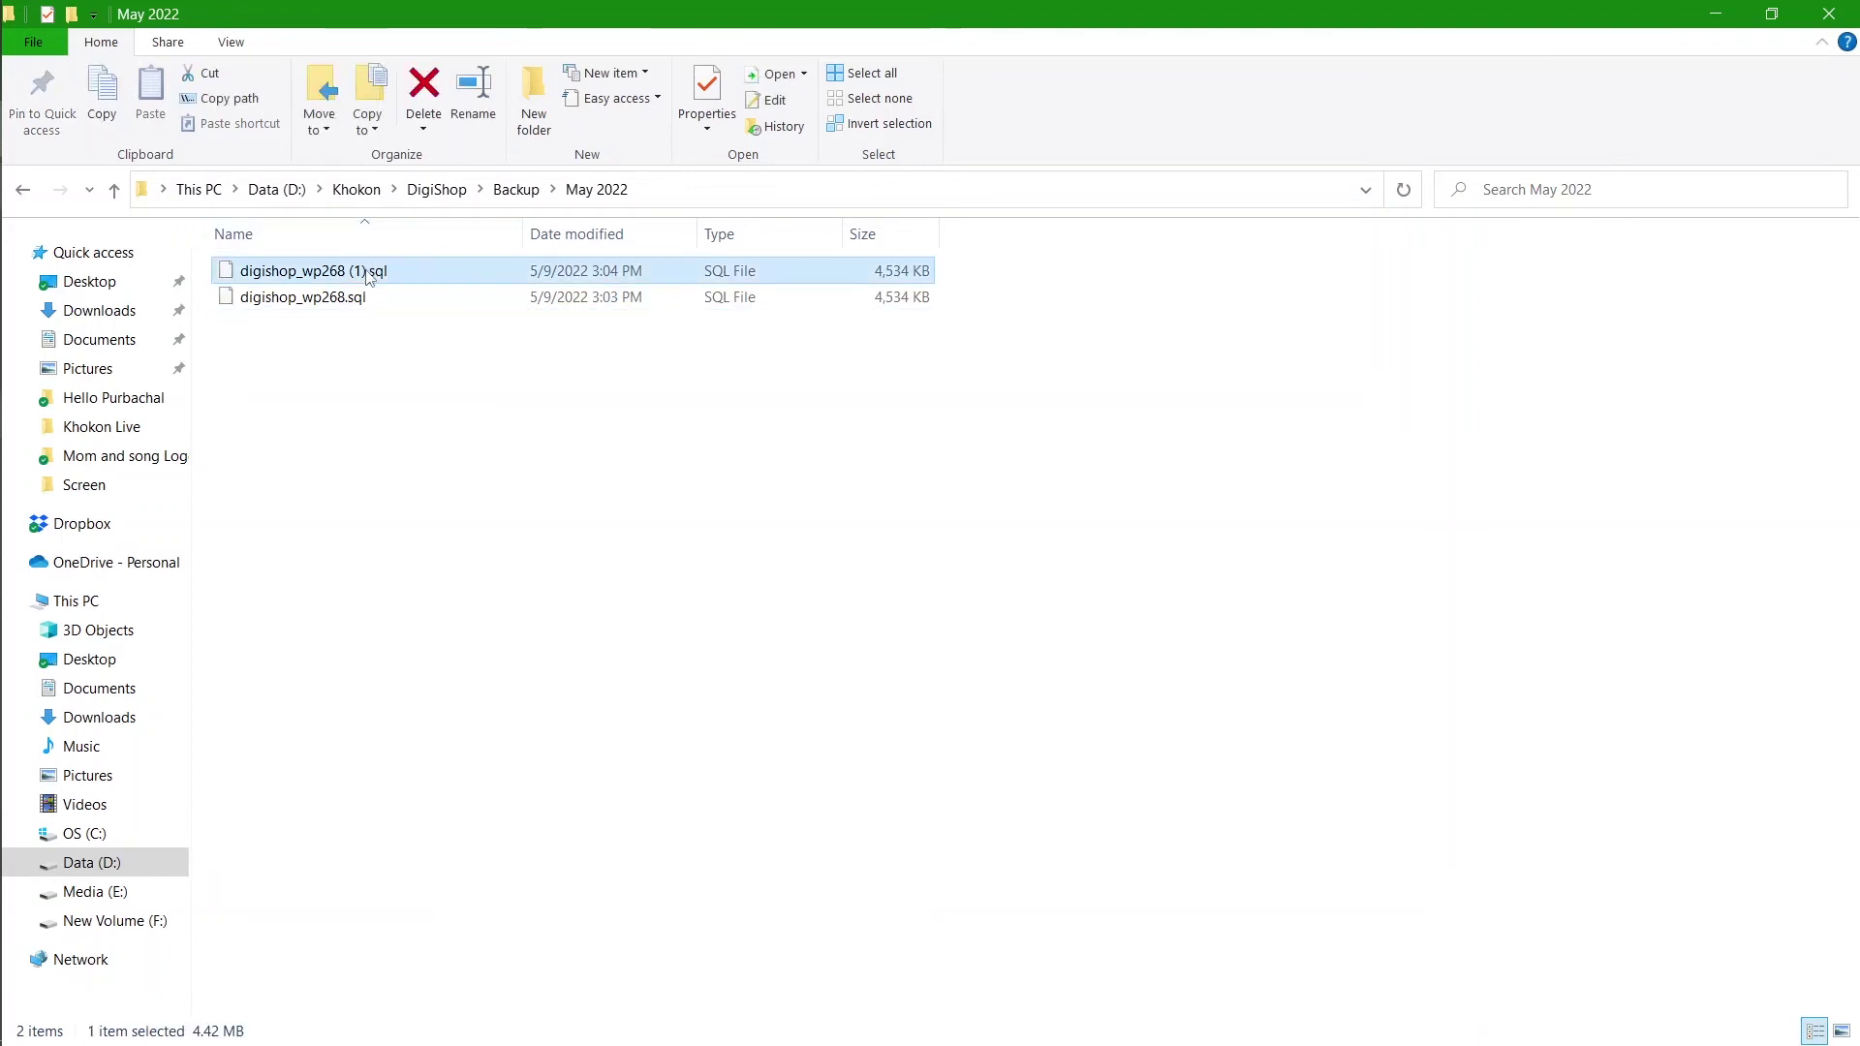
{"action": "key", "text": "shift+Delete"}
{"action": "key", "text": "Return"}
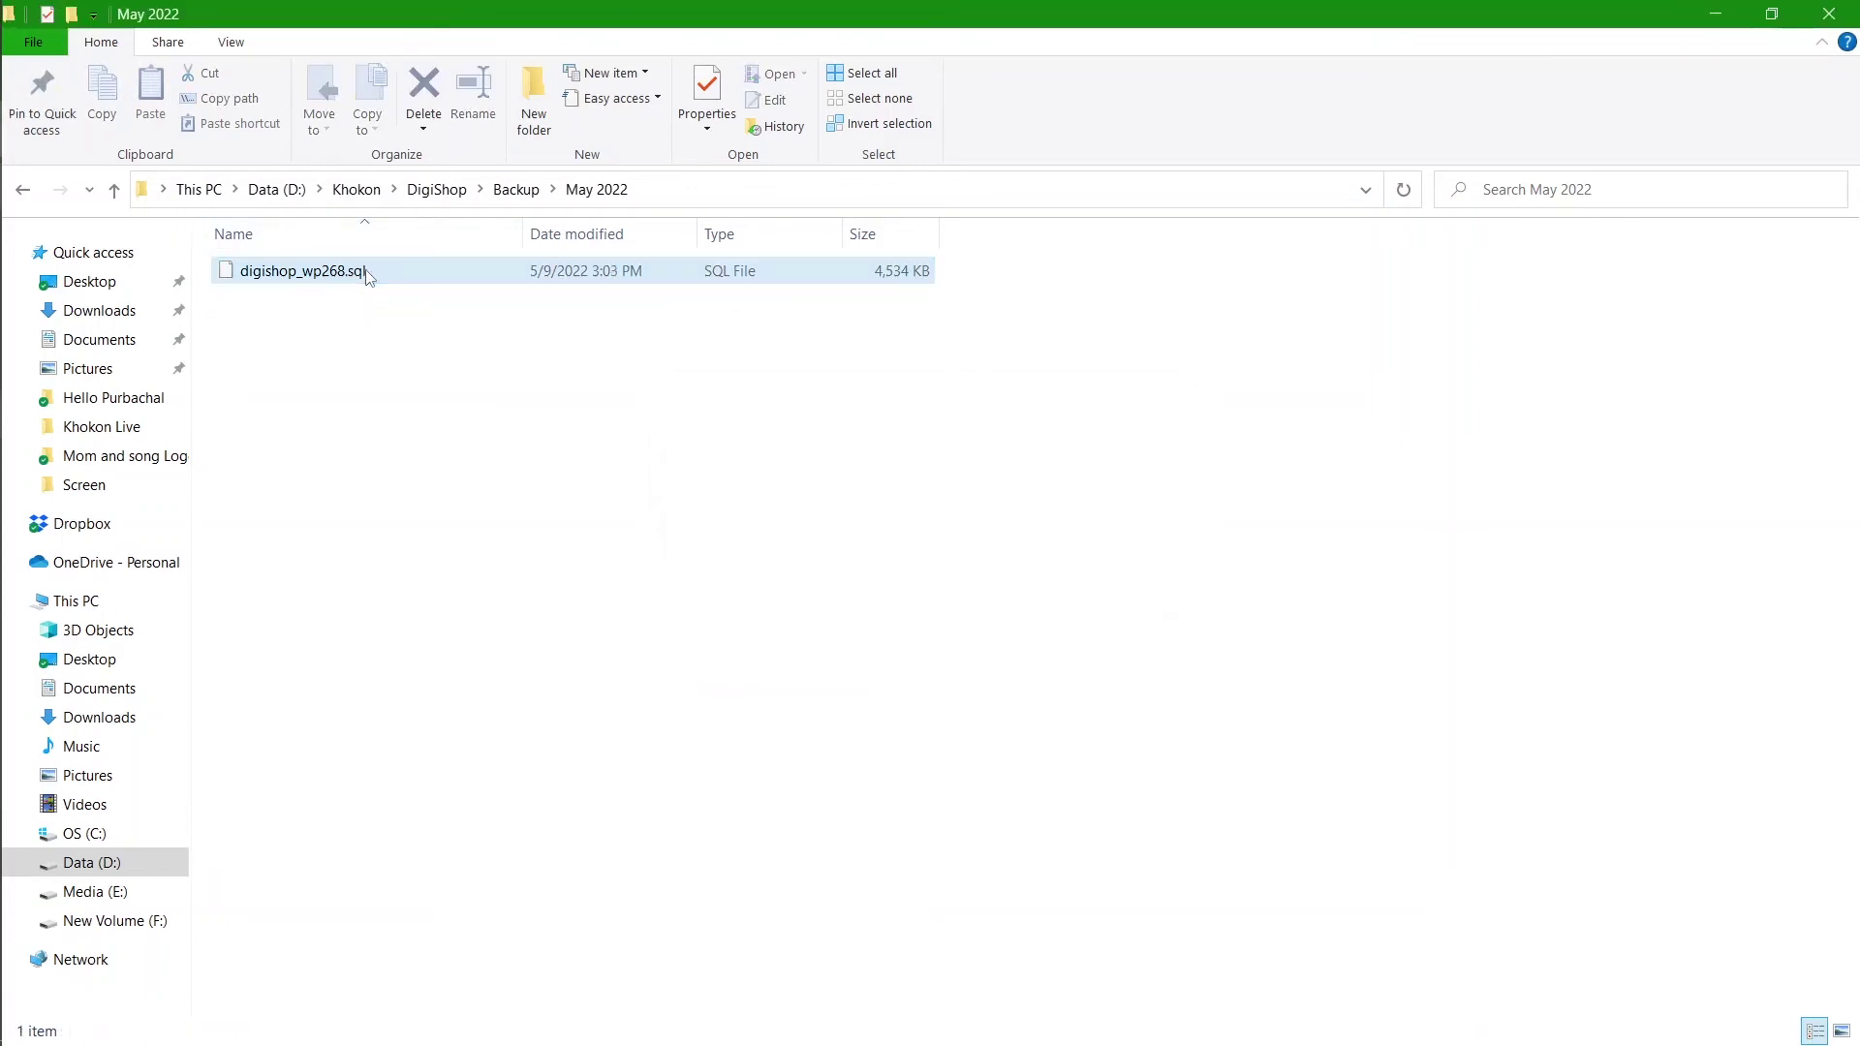
{"action": "right_click", "coordinate": [474, 396]}
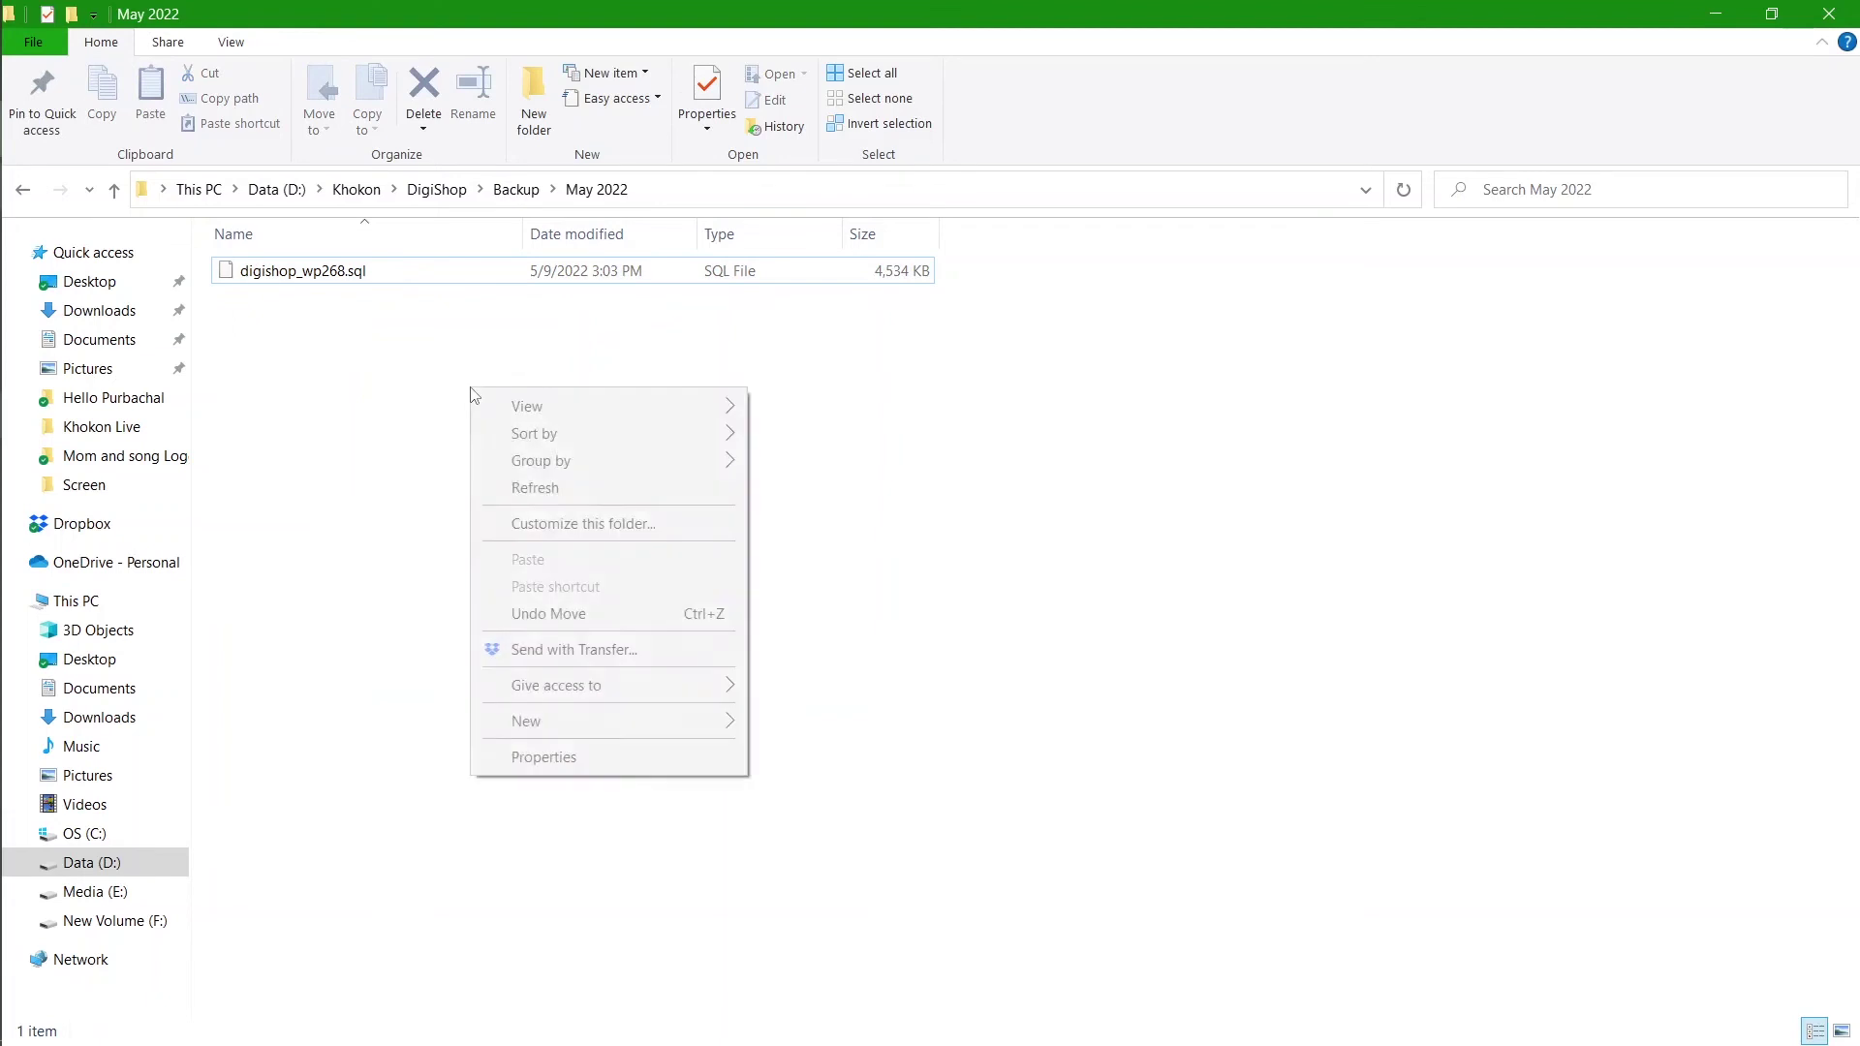
{"action": "left_click", "coordinate": [566, 497]}
{"action": "key", "text": "alt+Tab"}
{"action": "left_click", "coordinate": [318, 290]}
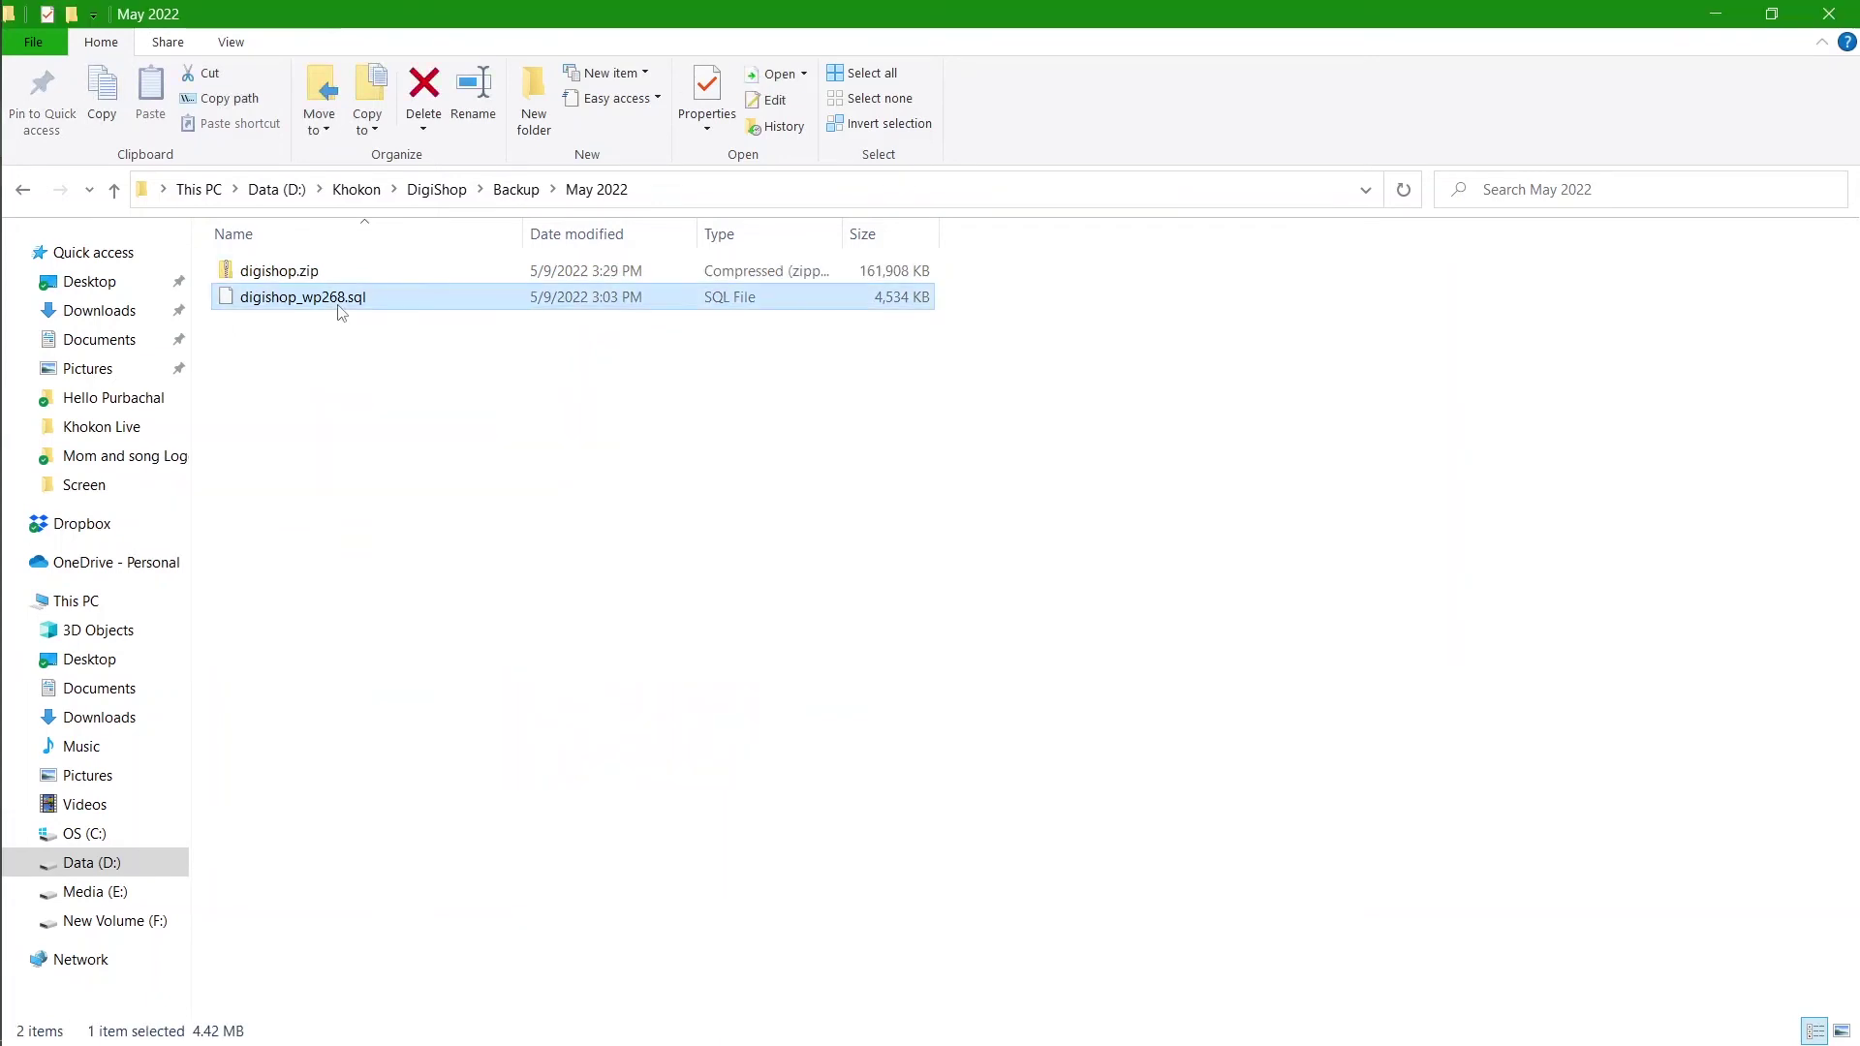
{"action": "left_click", "coordinate": [292, 275]}
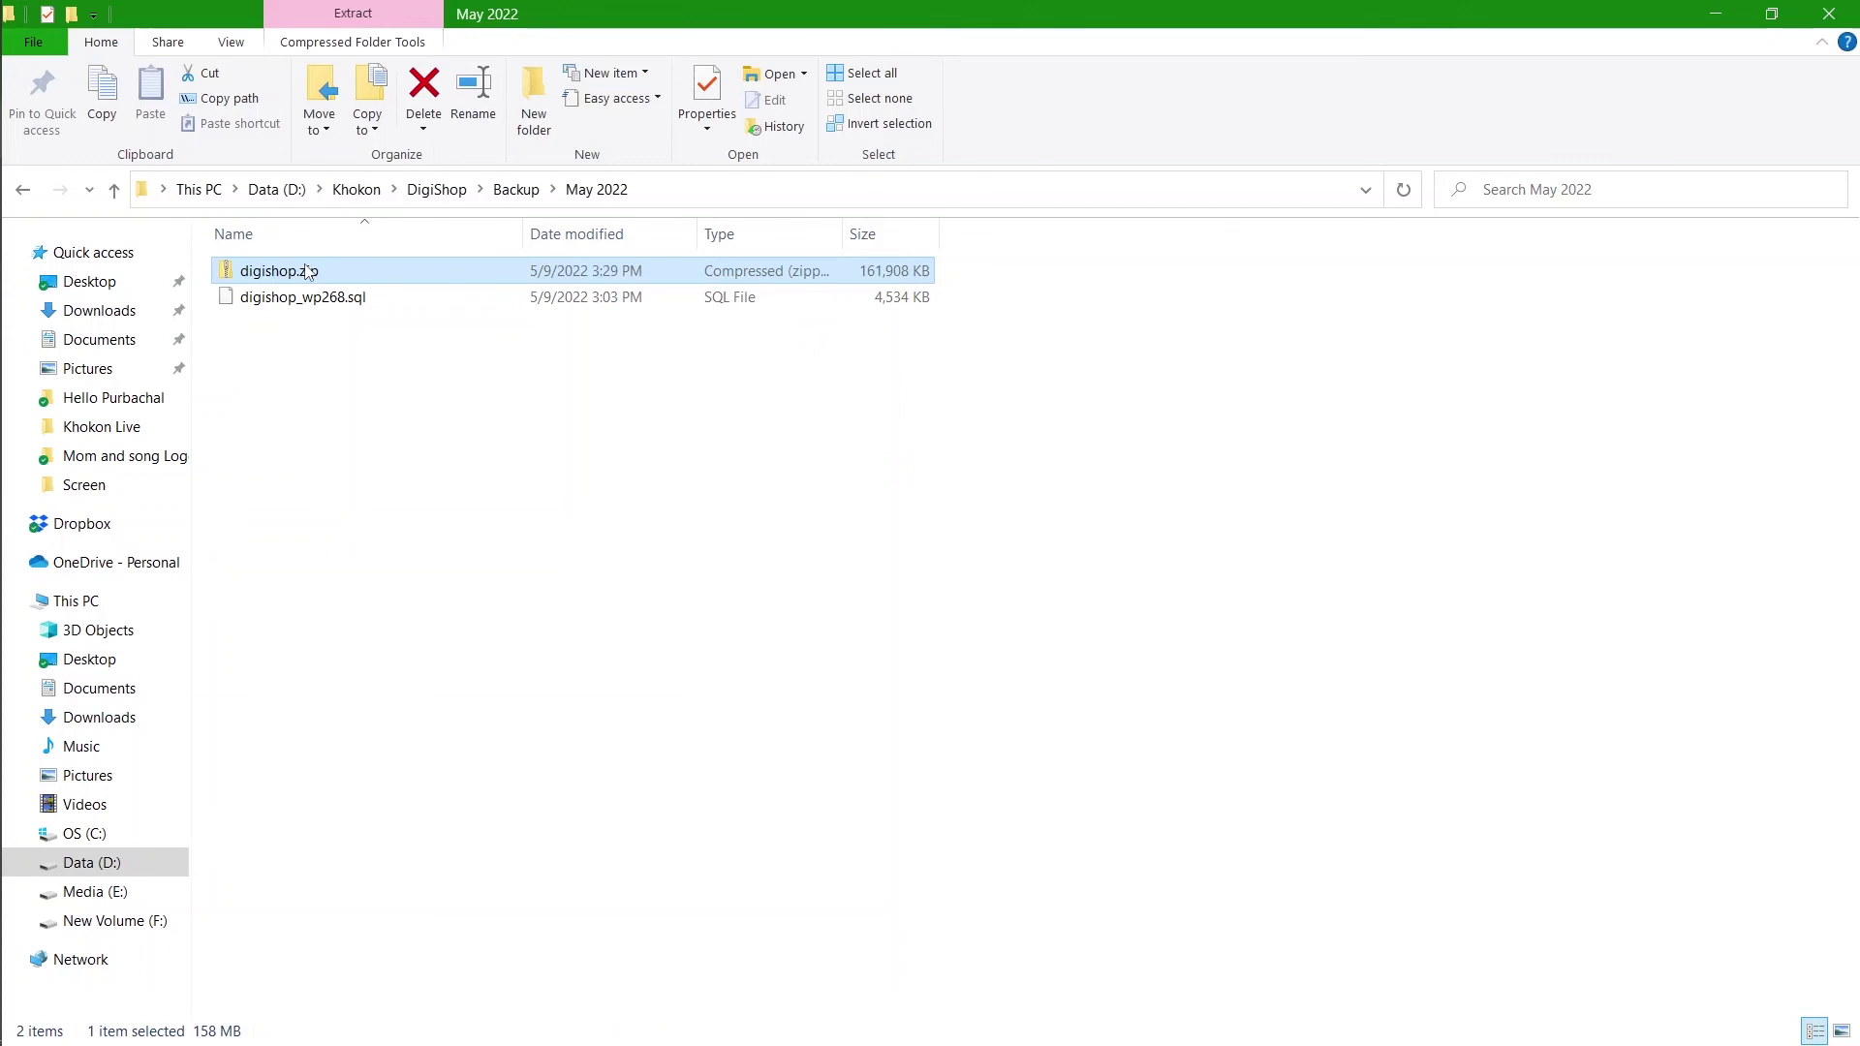
{"action": "left_click", "coordinate": [419, 478]}
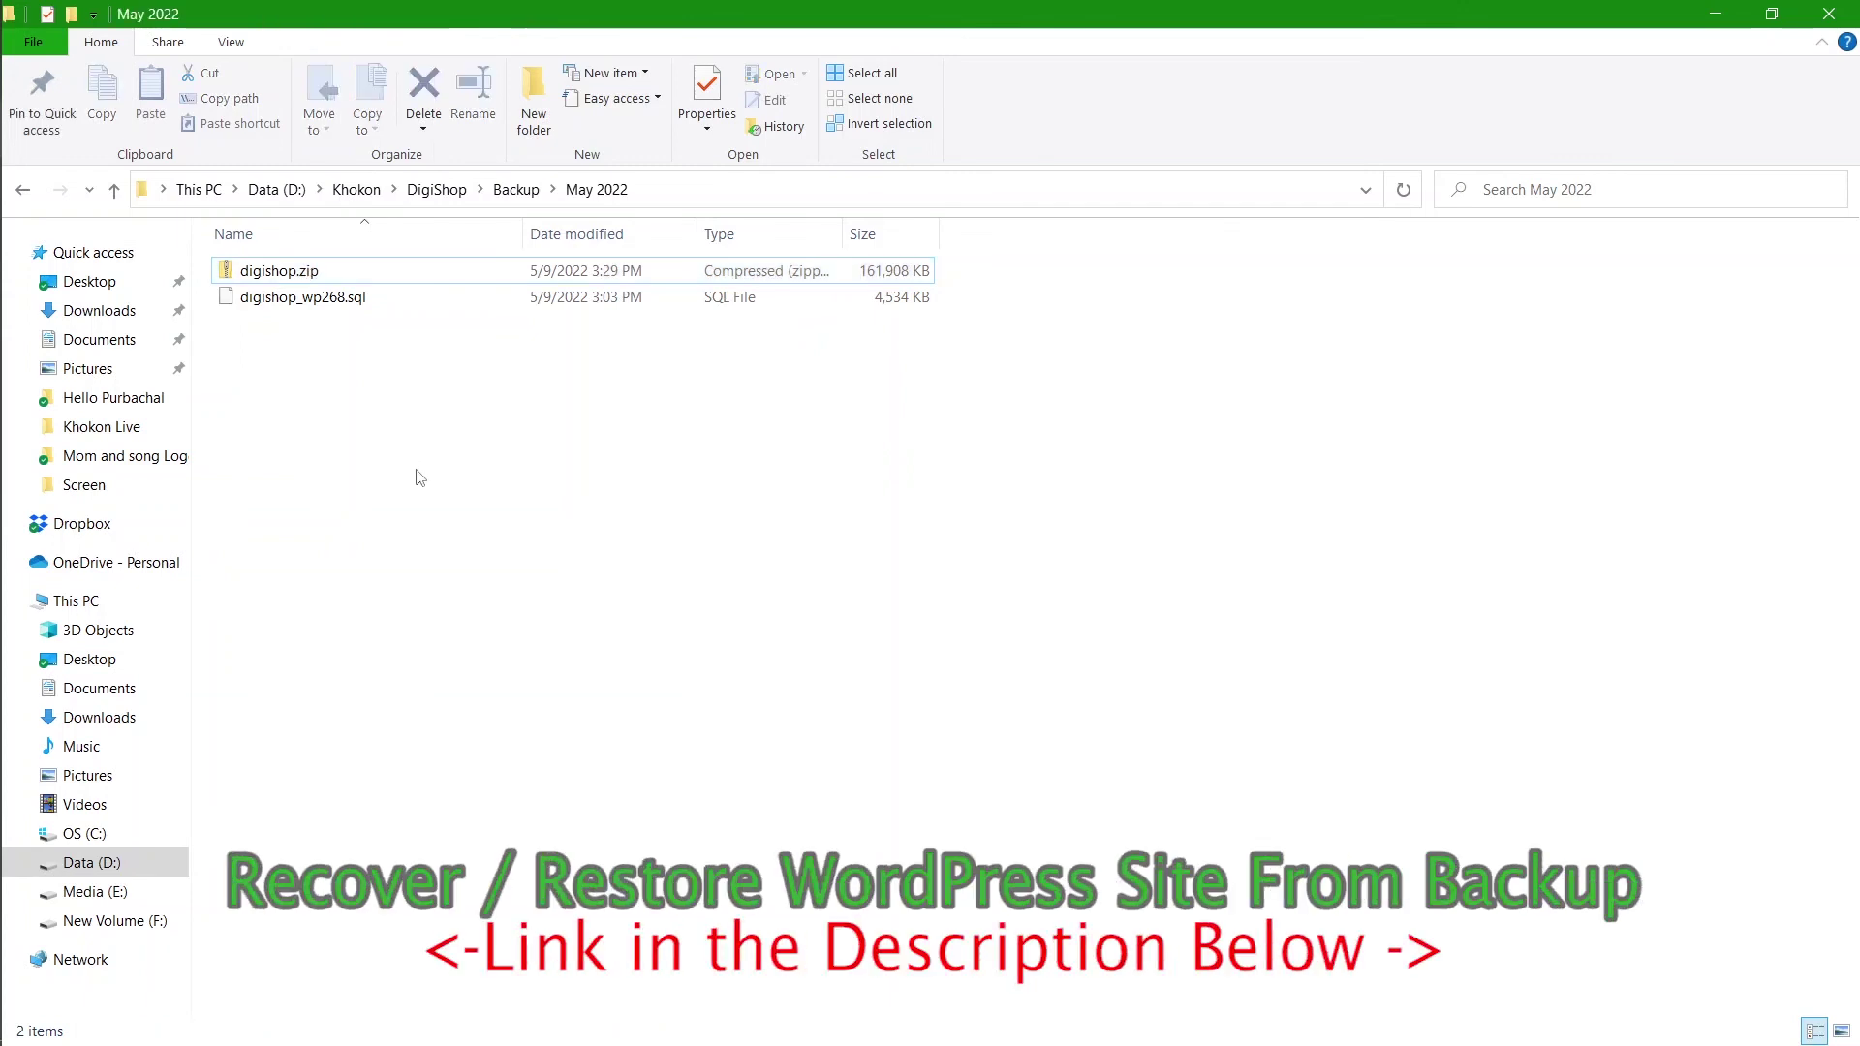